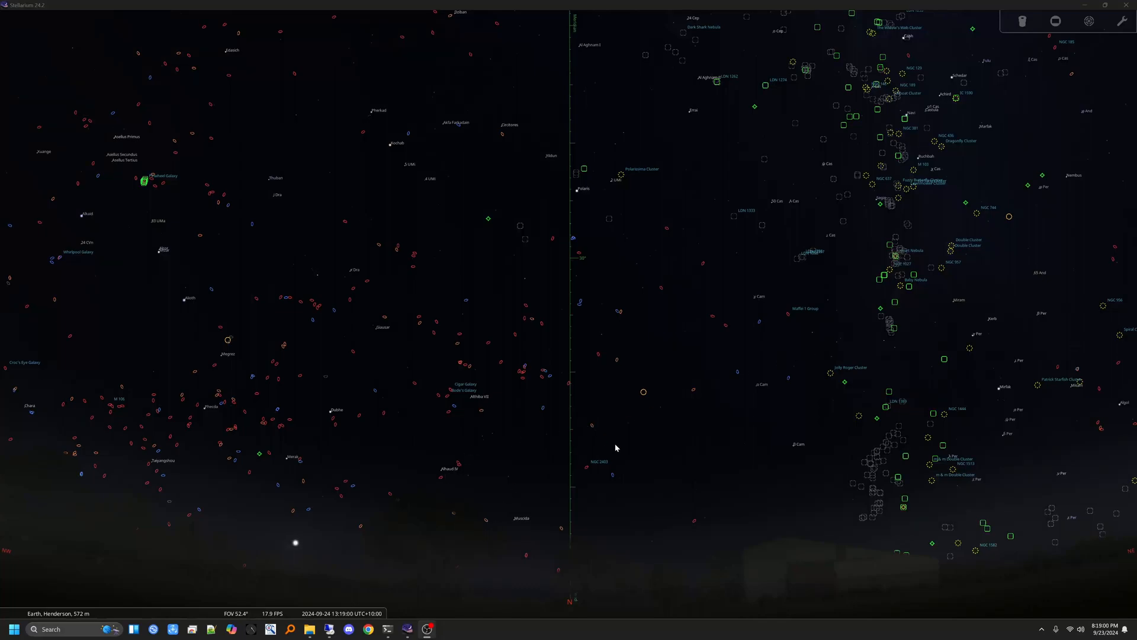
Step: Open the program configuration, browse the available plugins and select the Solar System Editor
left_click_drag(616, 448, 599, 438)
mouse_move(13, 543)
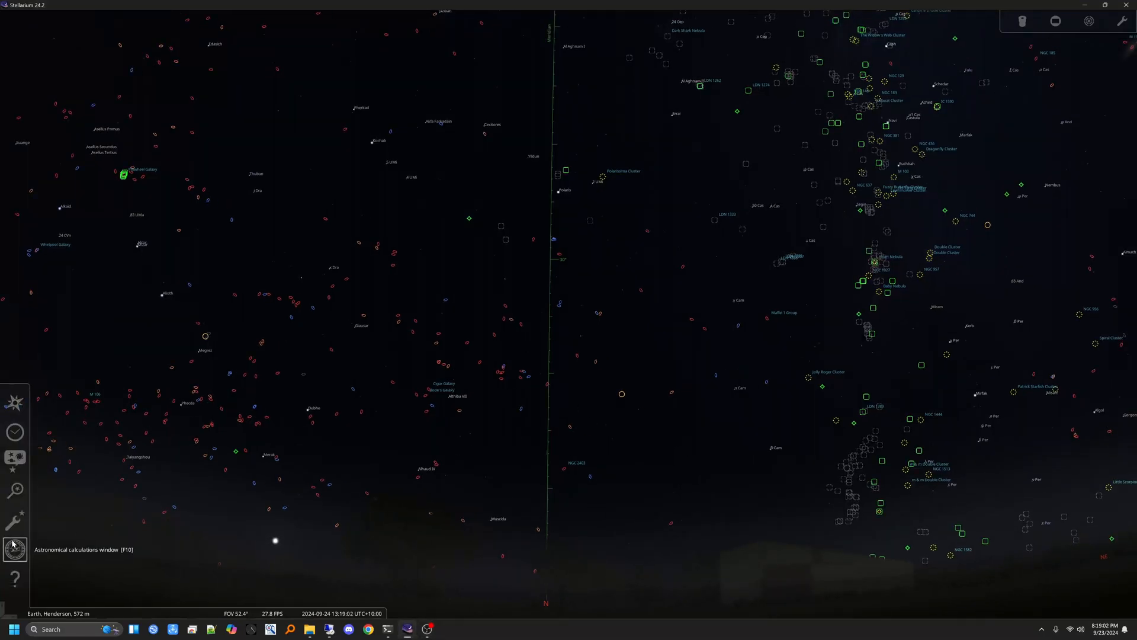
left_click(20, 524)
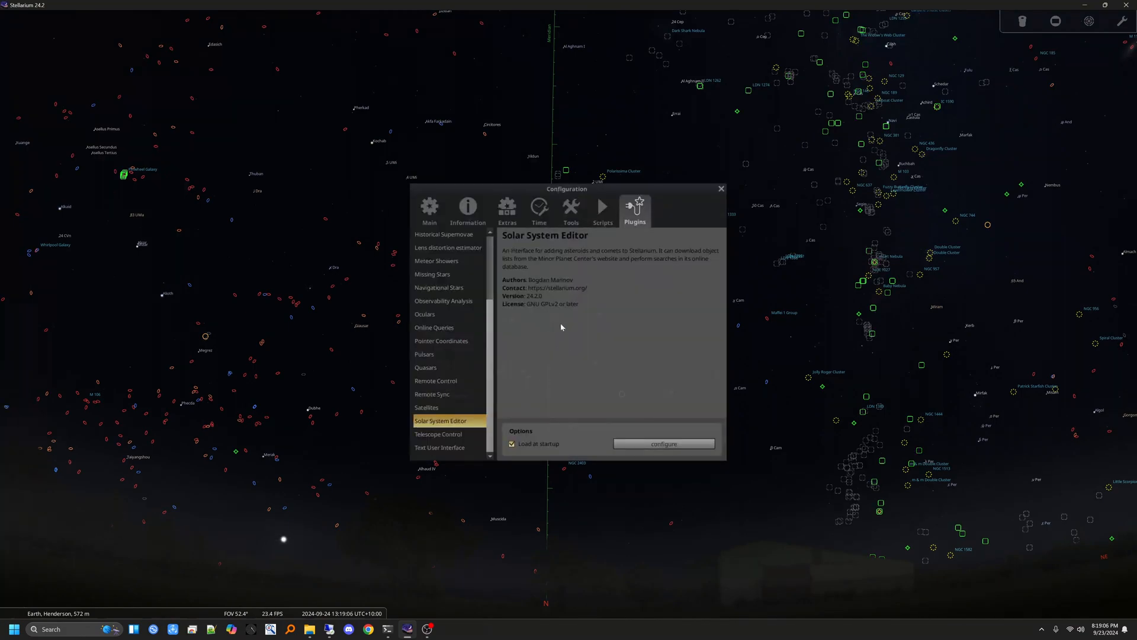
left_click(429, 209)
left_click(636, 212)
left_click(434, 413)
left_click(434, 381)
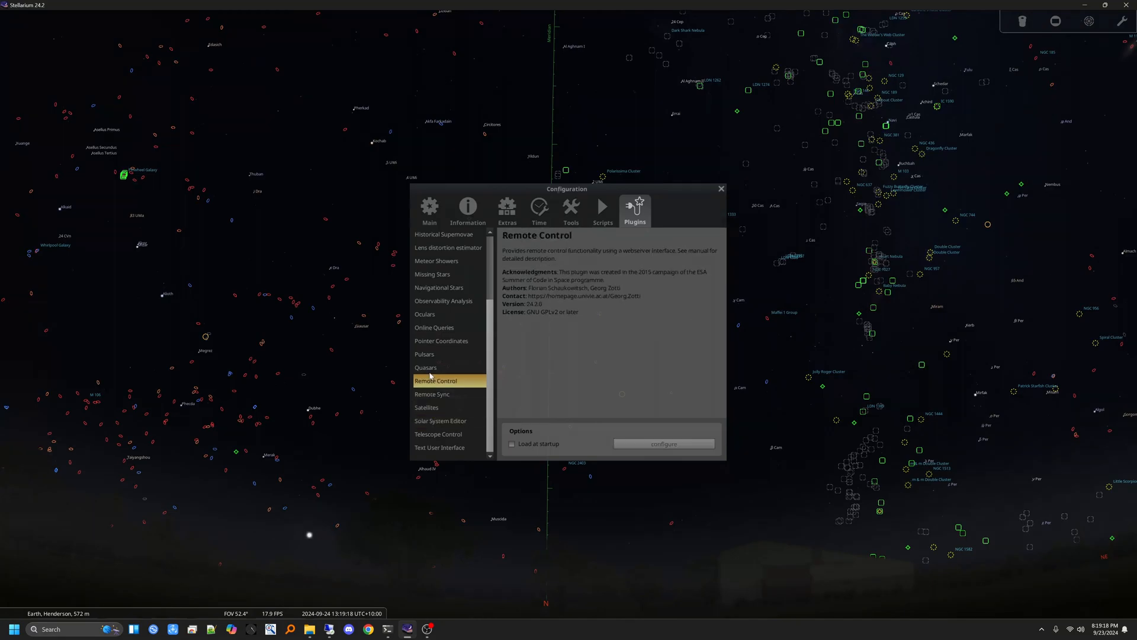
left_click(434, 342)
left_click(433, 305)
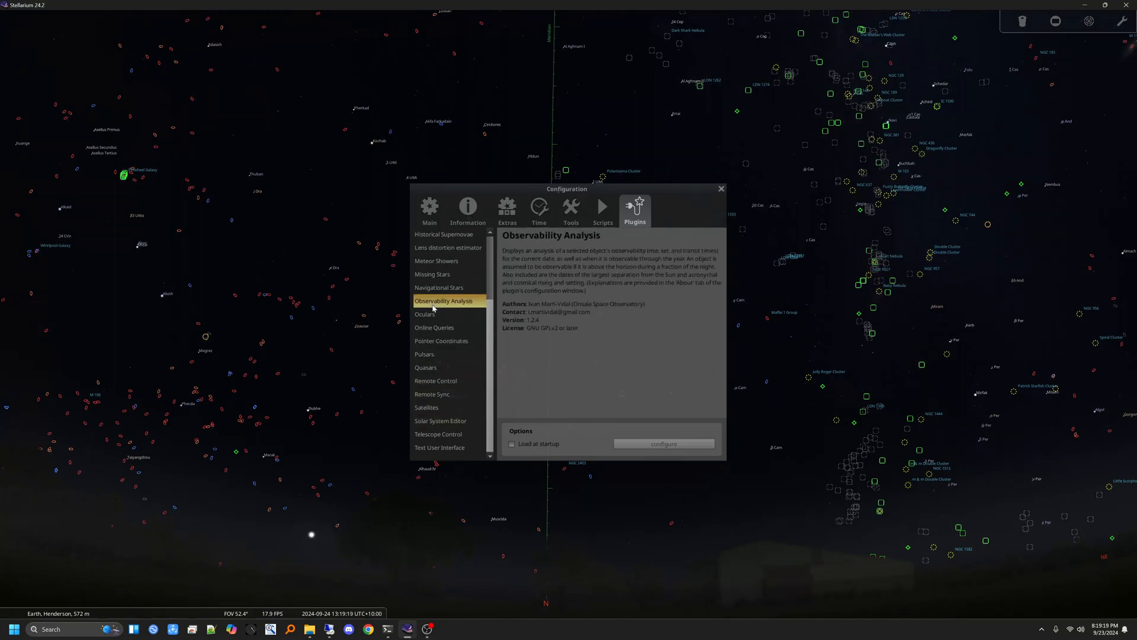
left_click(443, 422)
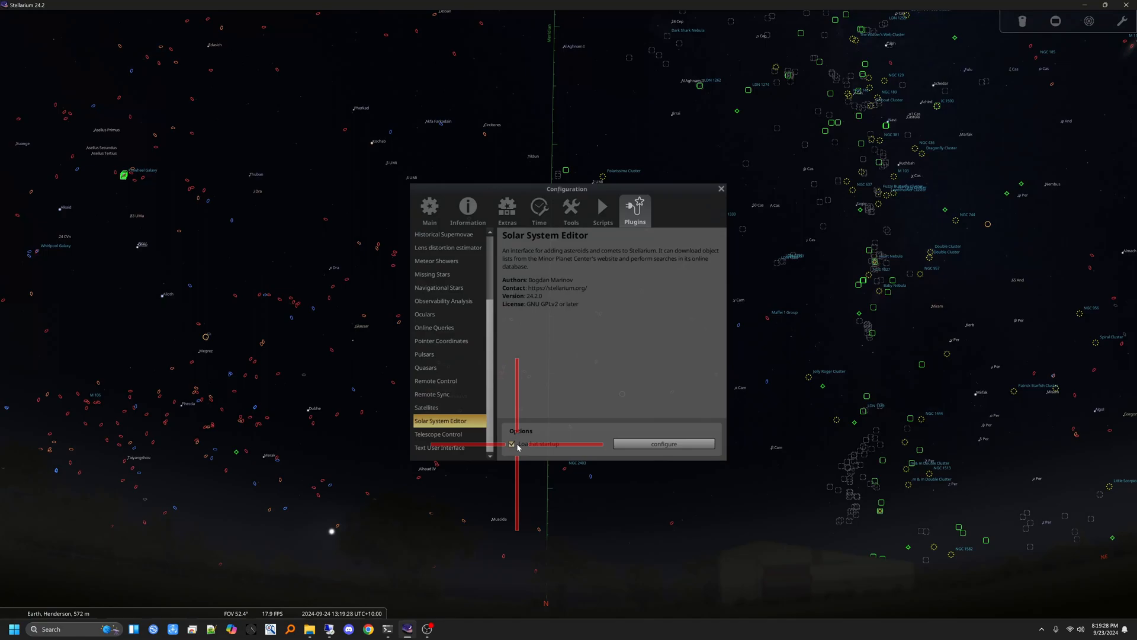
key("ctrl+alt+m")
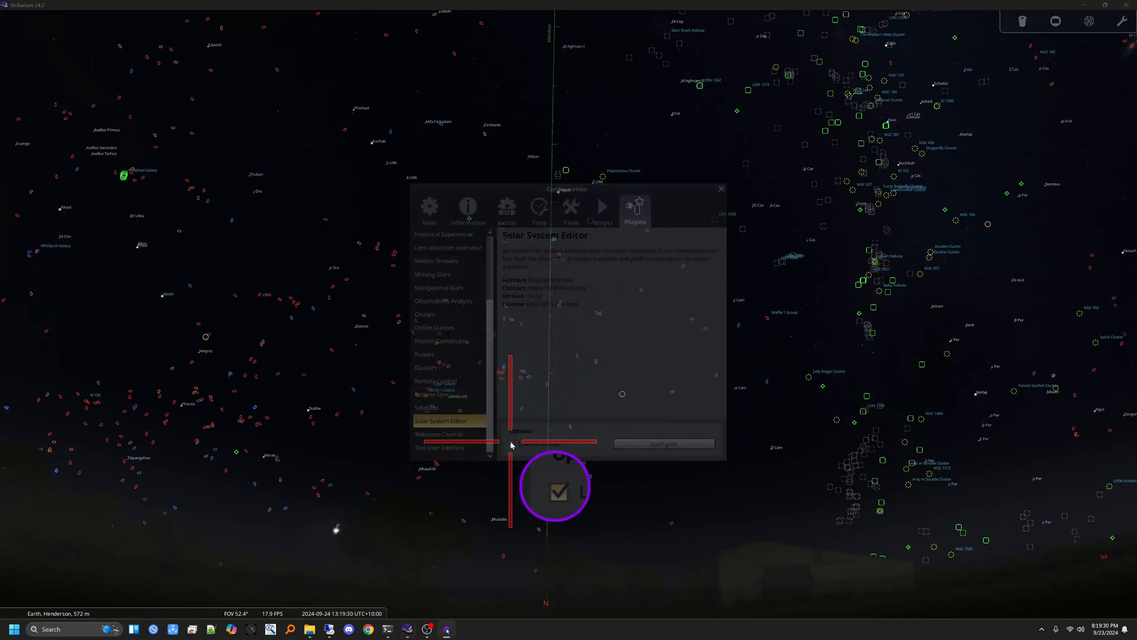
key("Escape")
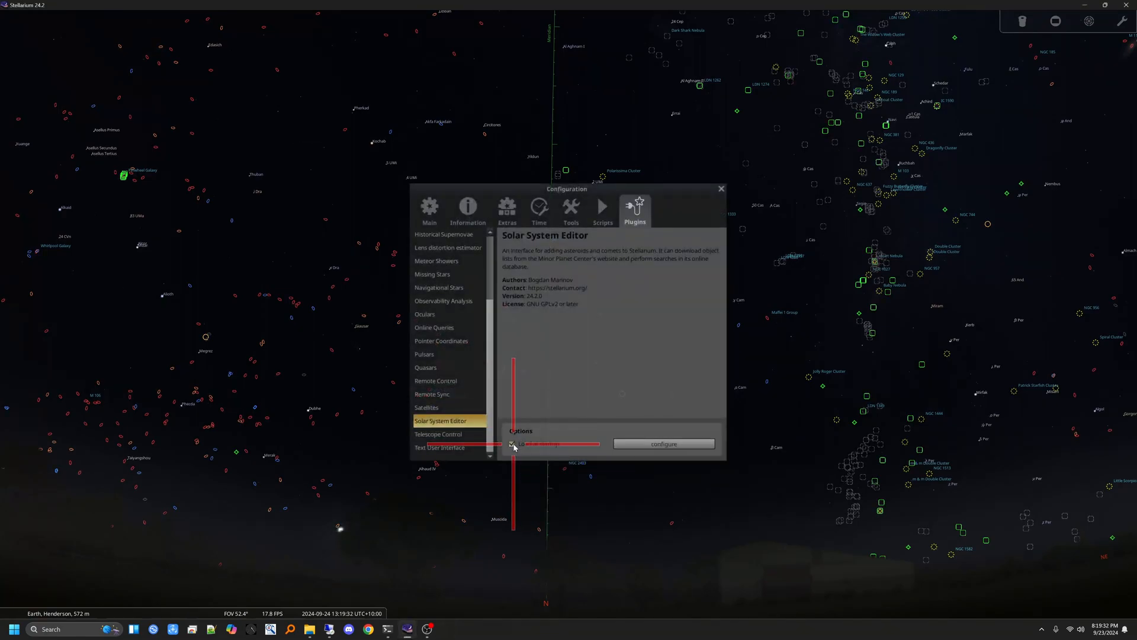
key("super+alt+p")
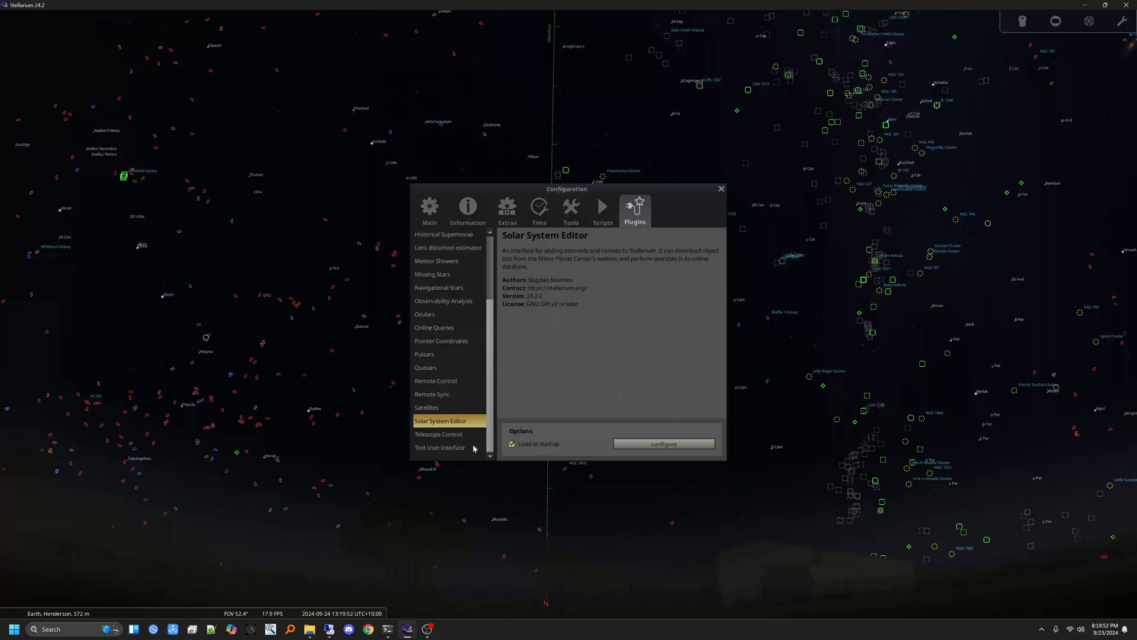
Step: Open the Solar System Editor's settings and start an import of orbital elements in MPC format for new solar system objects
left_click(513, 446)
left_click(664, 445)
left_click_drag(780, 323, 572, 310)
left_click(602, 326)
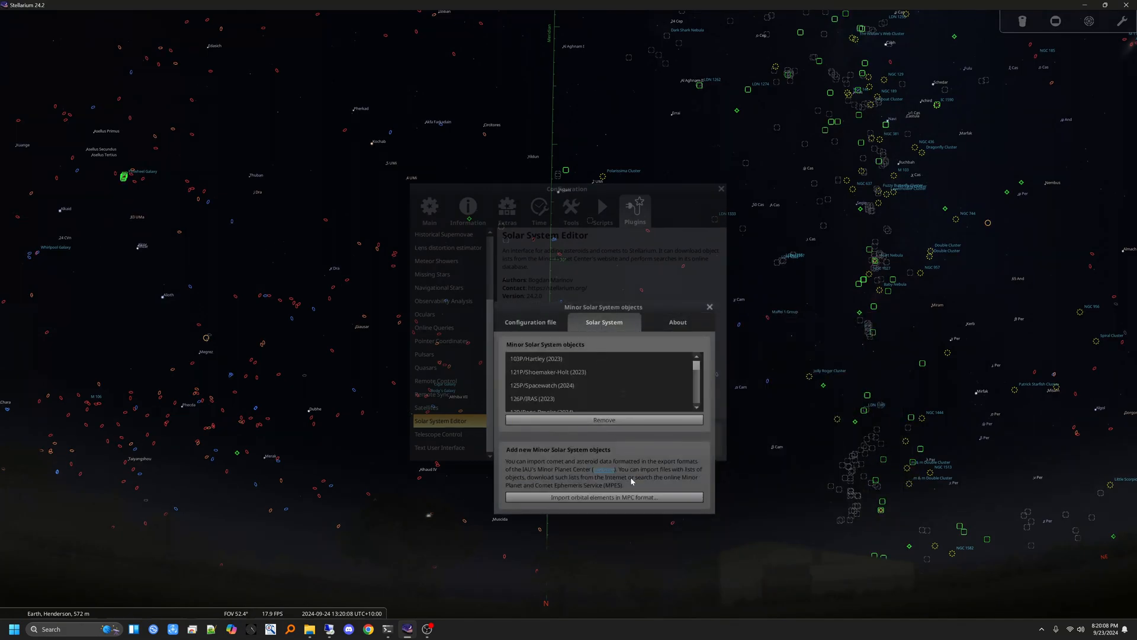
left_click(606, 498)
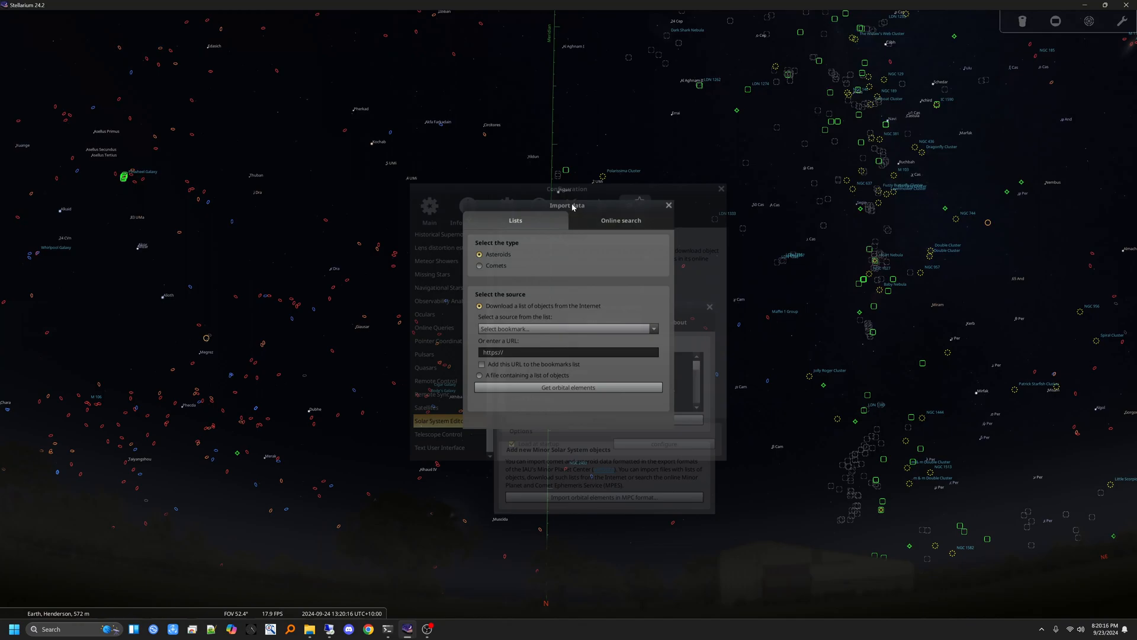
left_click_drag(573, 207, 626, 292)
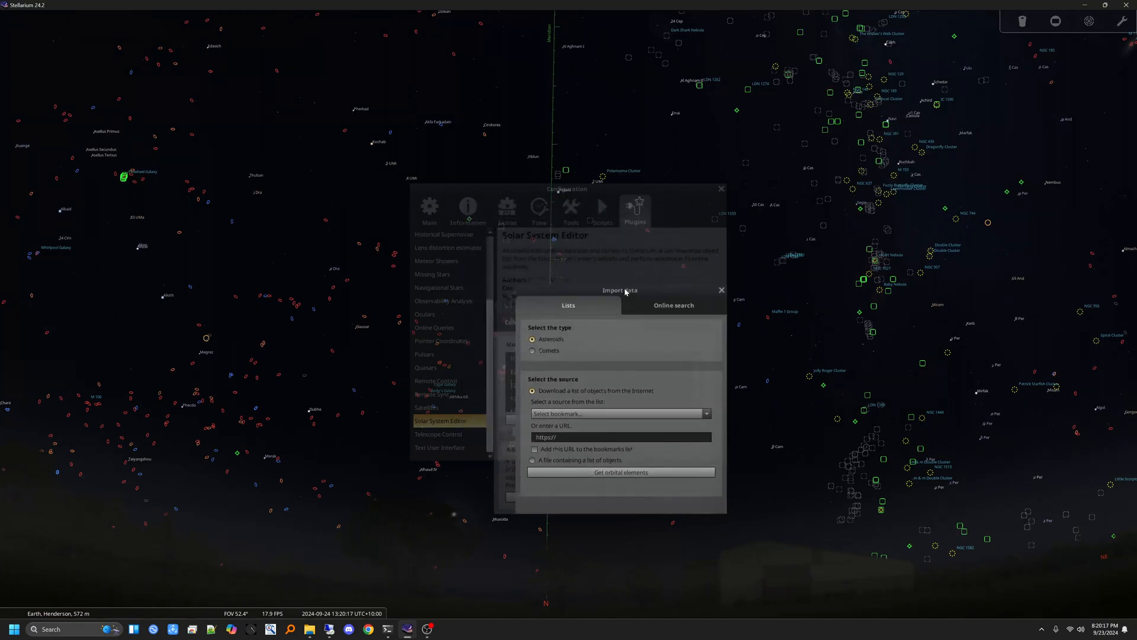
Step: Set the import type to Comets and get the orbital elements from MPC's list of observable comets
left_click(534, 353)
left_click(706, 413)
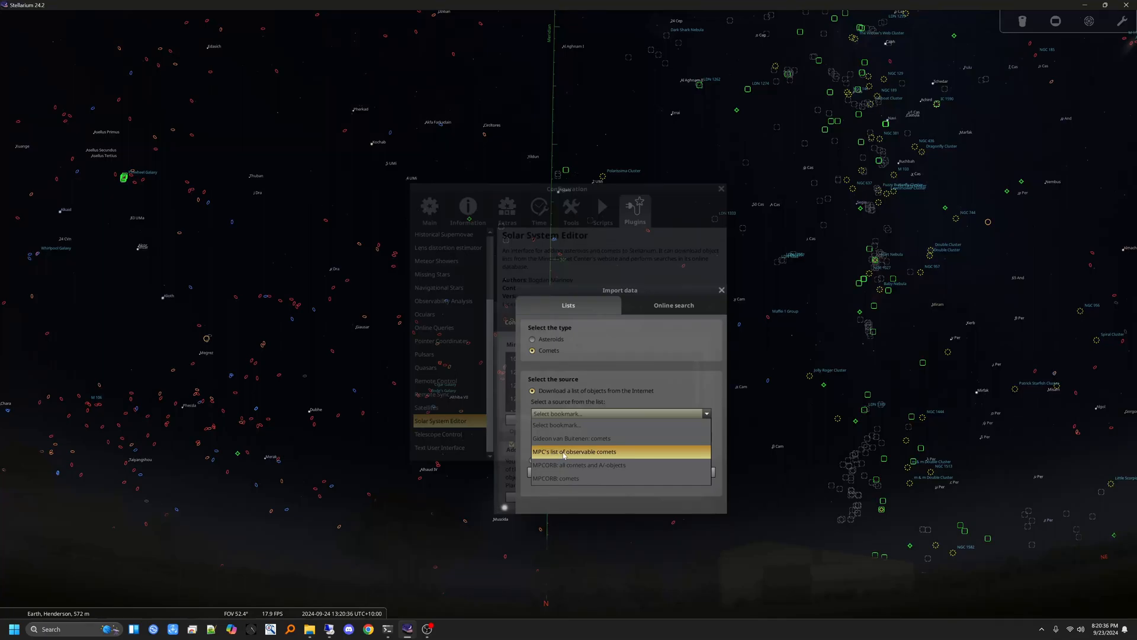
left_click(564, 453)
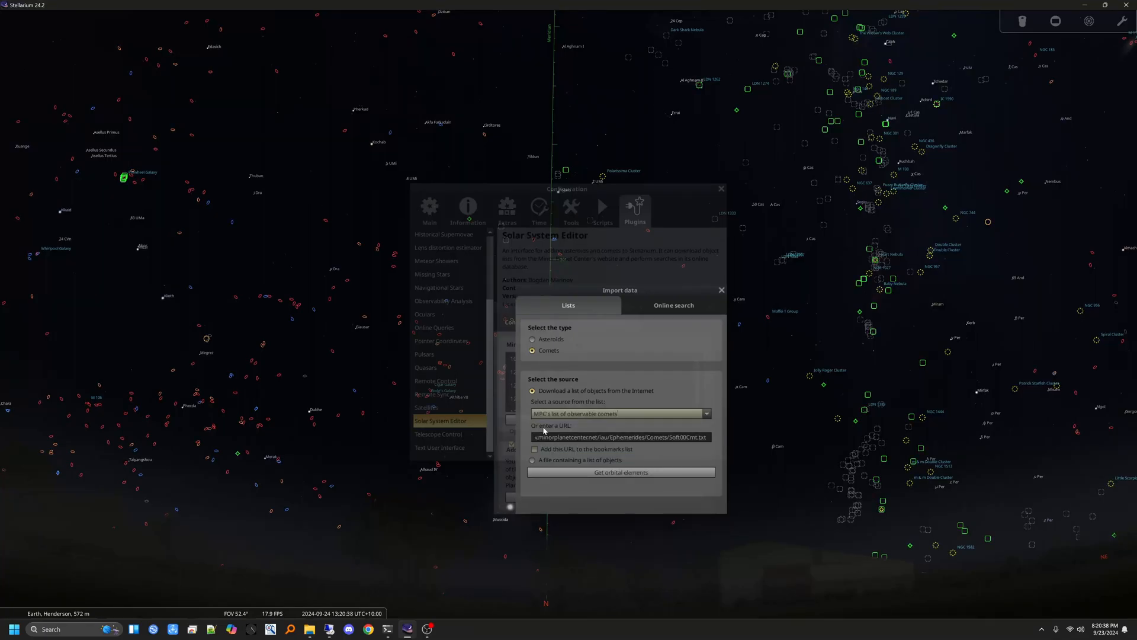
left_click(611, 472)
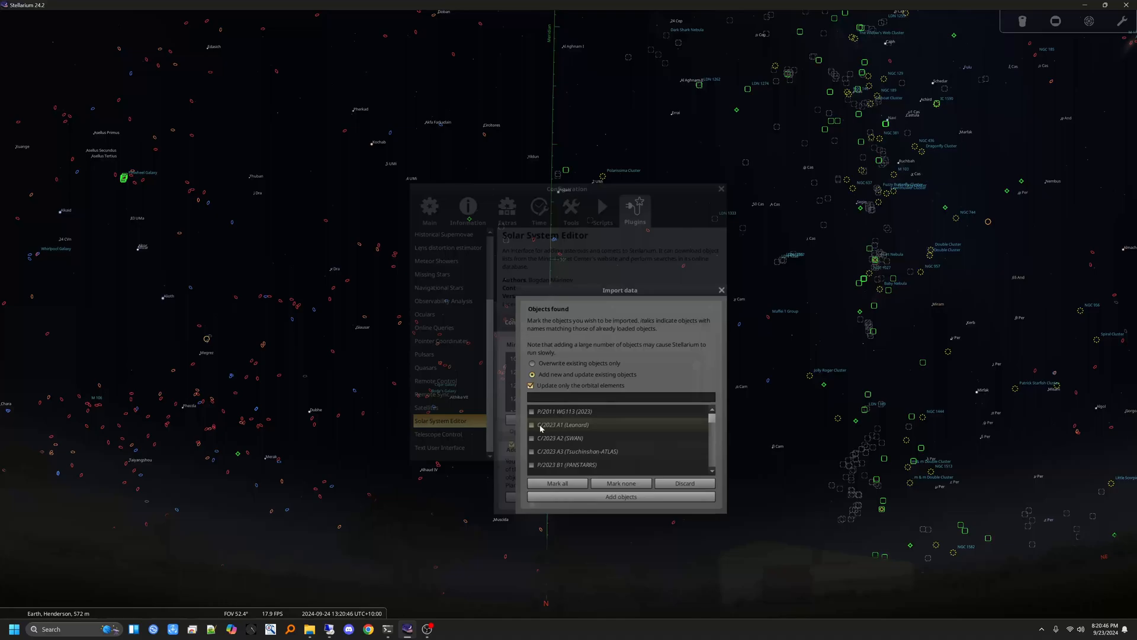
Step: Mark comet C/2023 A3 (Tsuchinshan-ATLAS) for import and look through the rest of the found objects
scroll(550, 430, "down", 1)
left_click(532, 412)
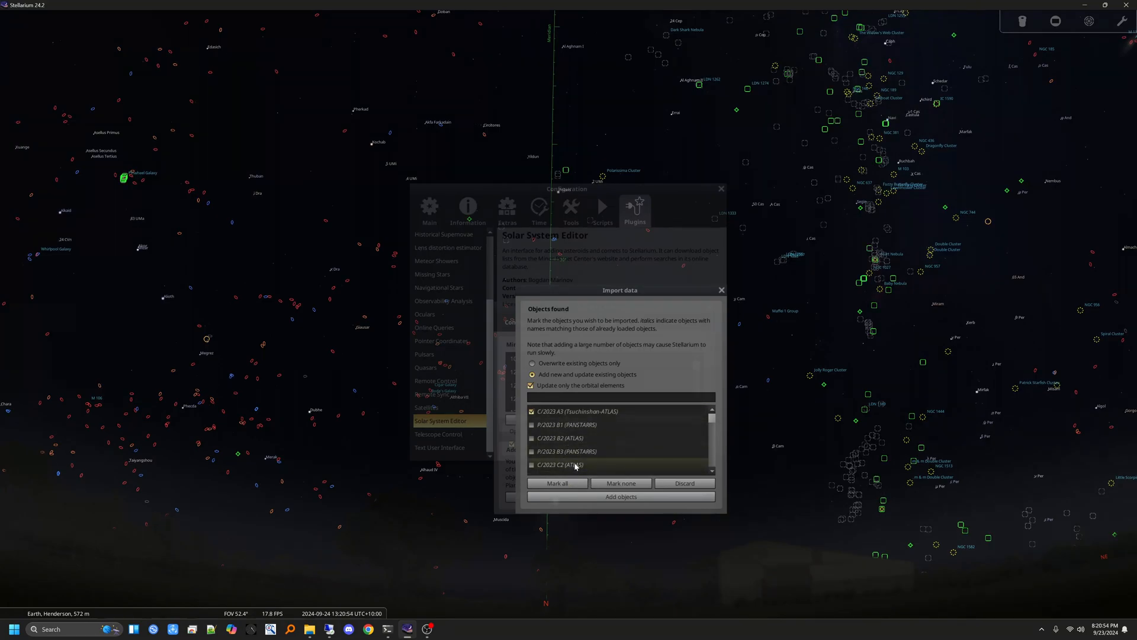
scroll(542, 441, "down", 5)
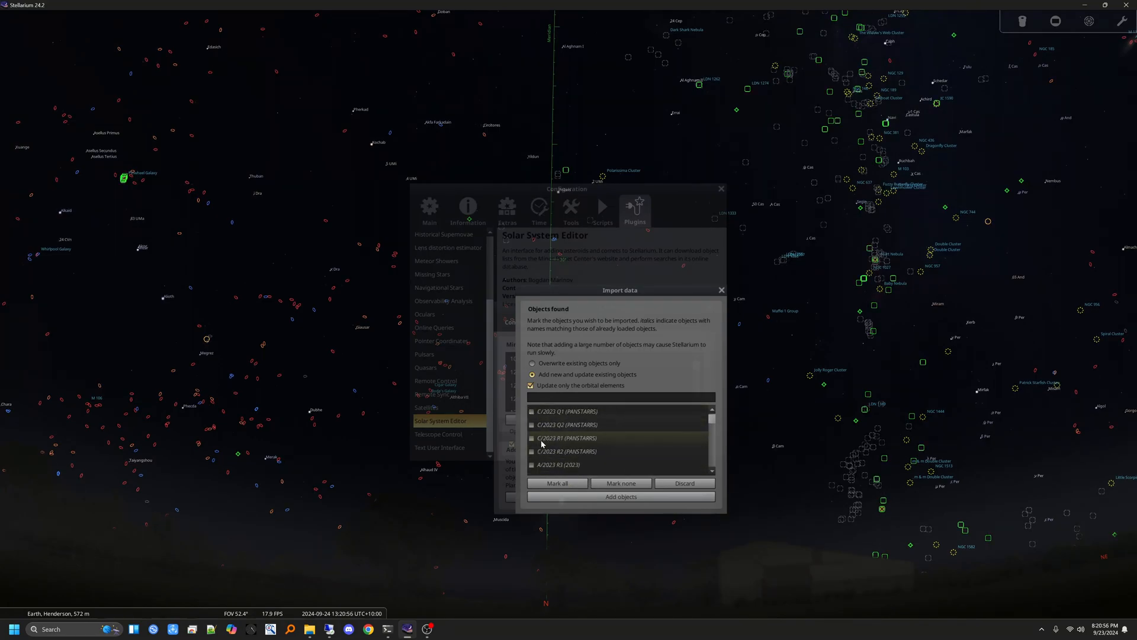
scroll(542, 443, "down", 5)
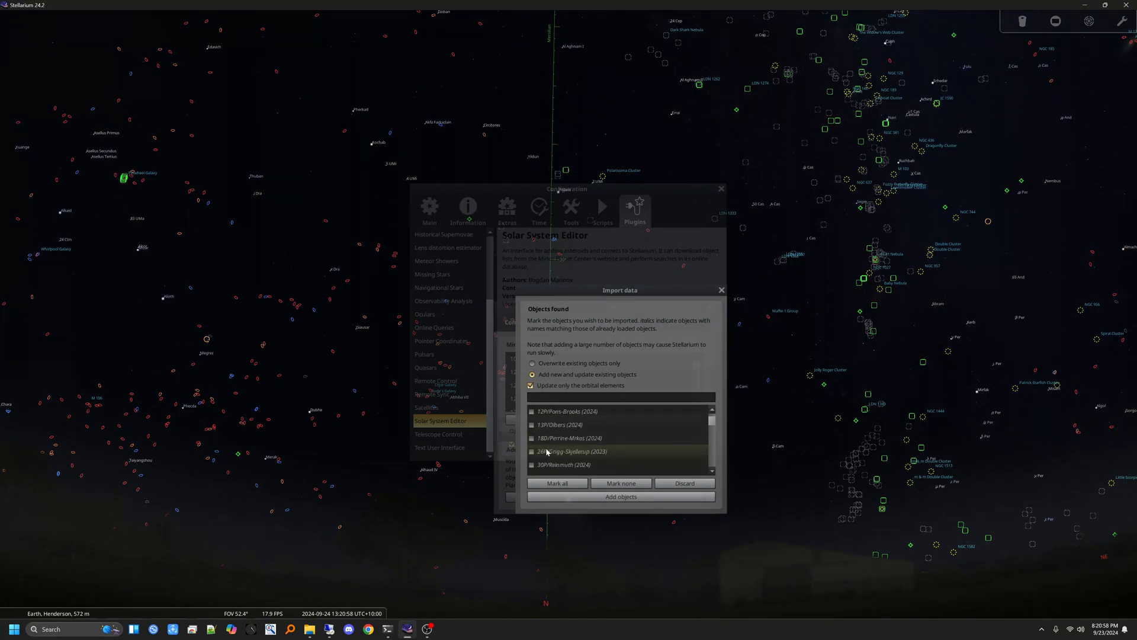
scroll(685, 437, "down", 5)
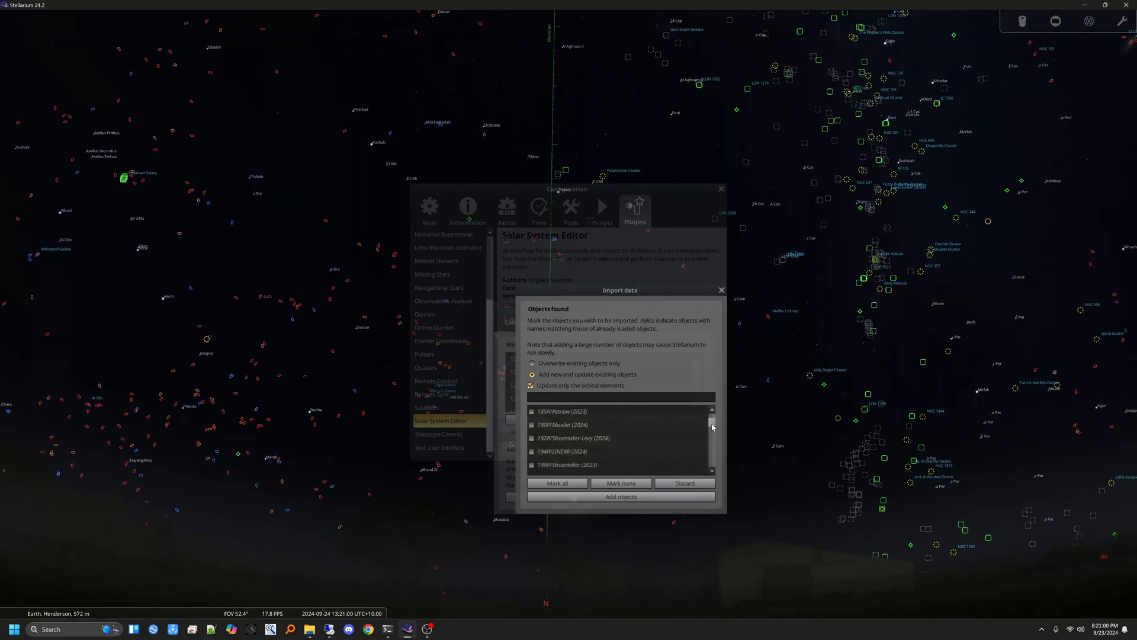
left_click_drag(712, 427, 713, 414)
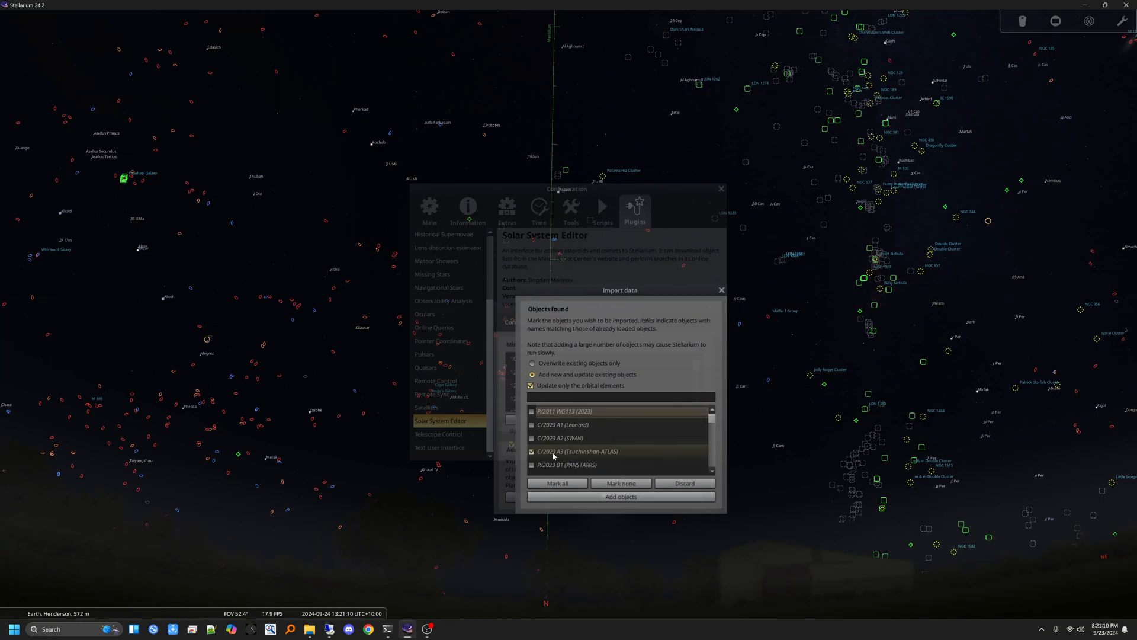
key("super+alt+p")
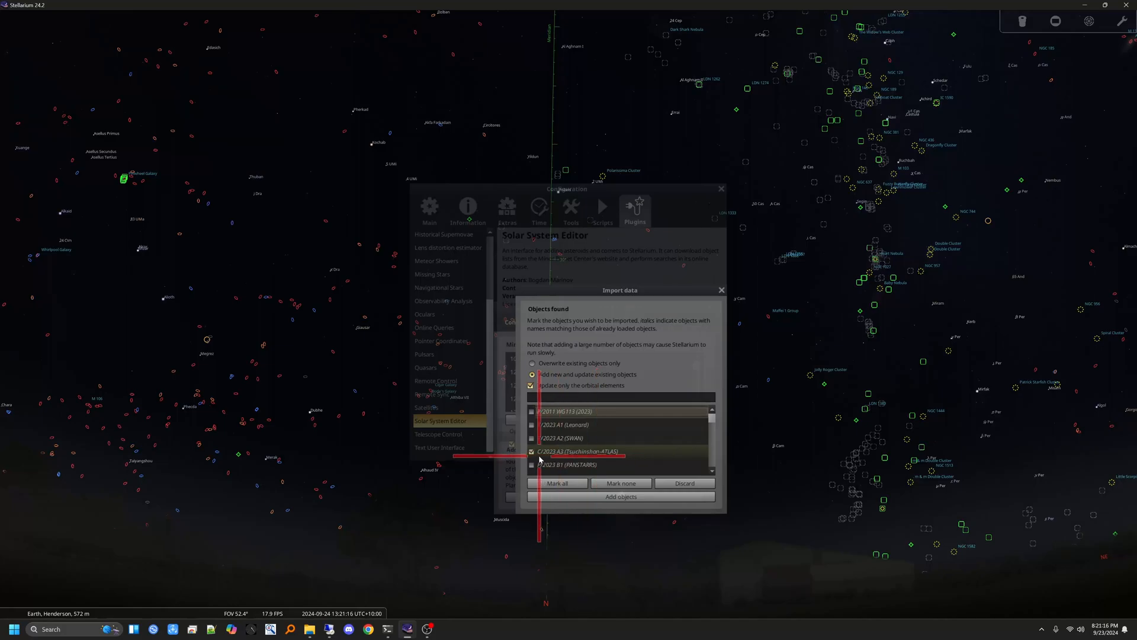
key("super+alt+p")
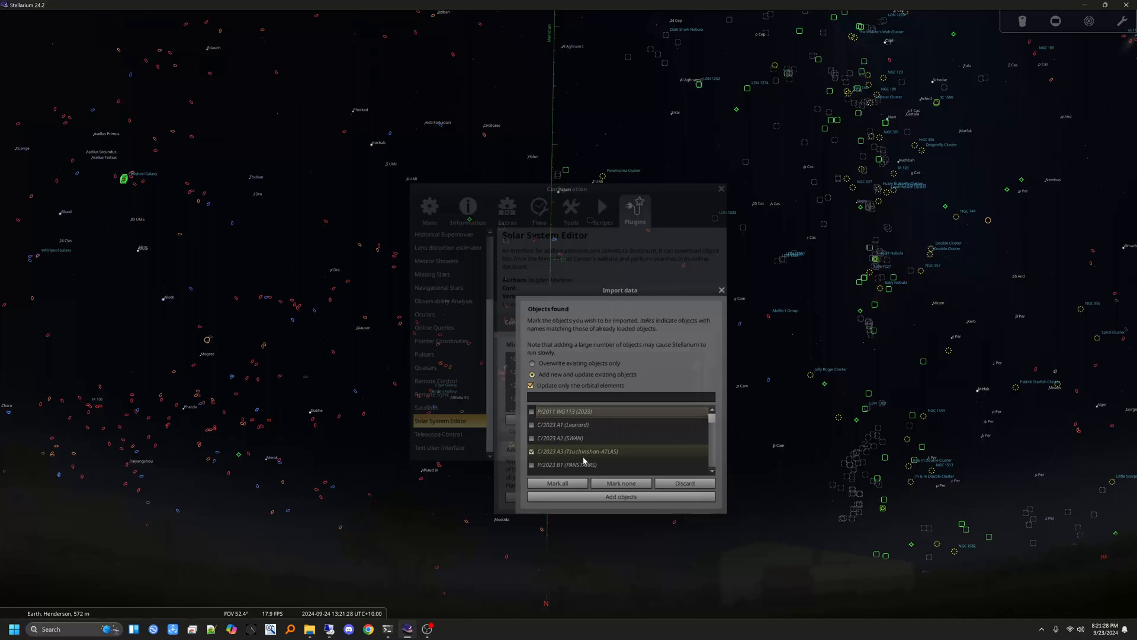
Step: Add the marked comet and close the import, Solar System Editor and configuration windows
left_click(621, 497)
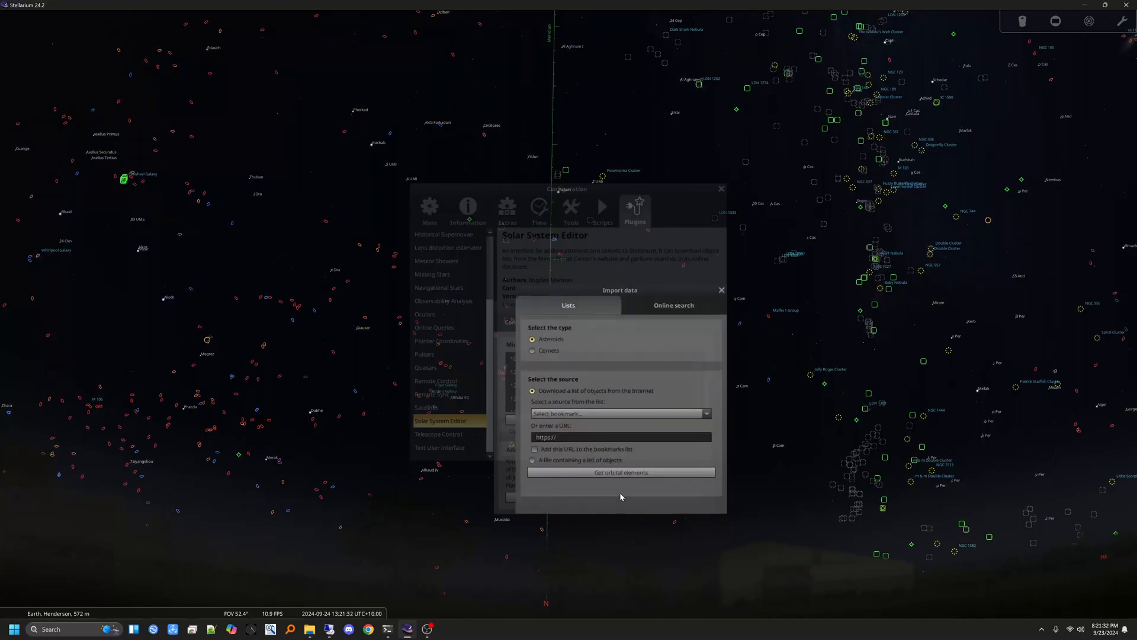
left_click(721, 290)
left_click(709, 307)
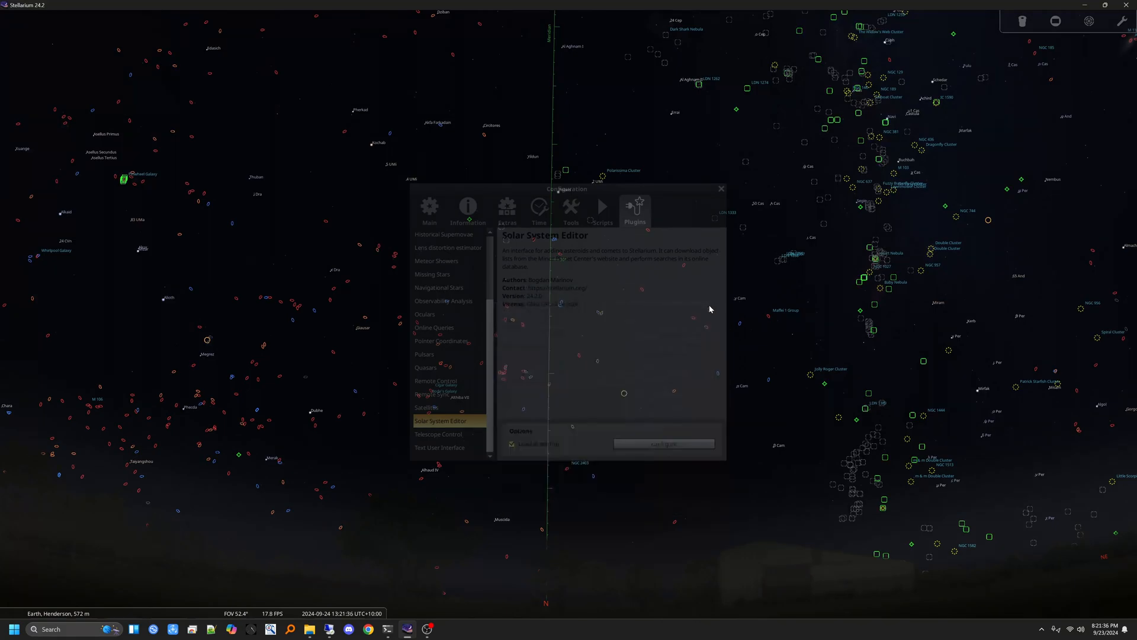
left_click(721, 189)
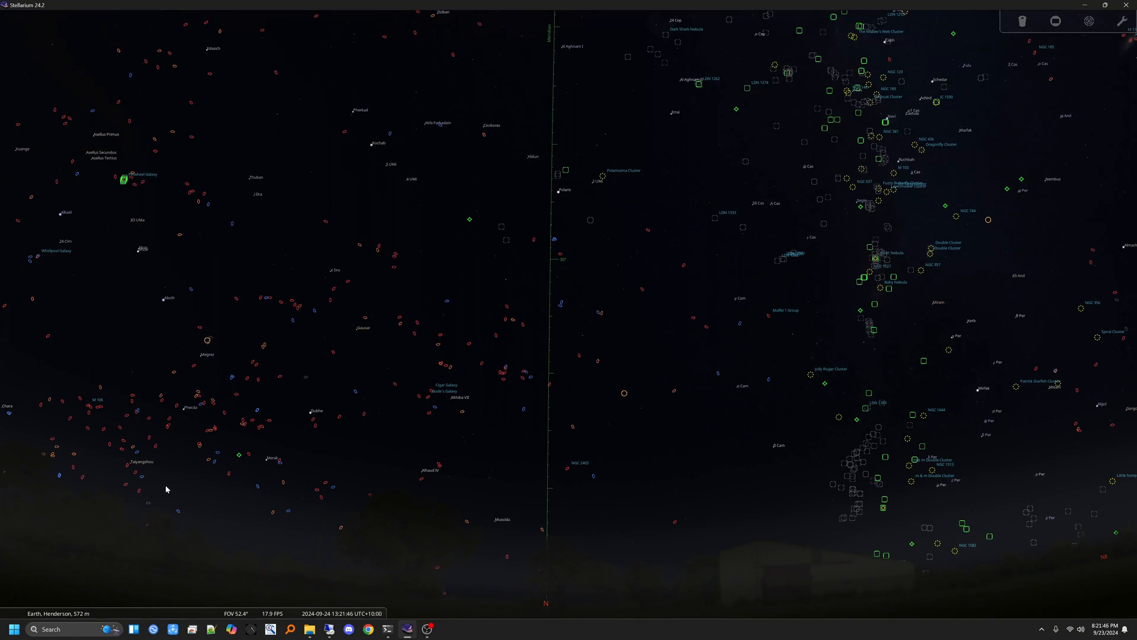
Step: Find comet C/2023 A3 (Tsuchinshan-ATLAS) through the object search and centre the sky view on it
mouse_move(11, 501)
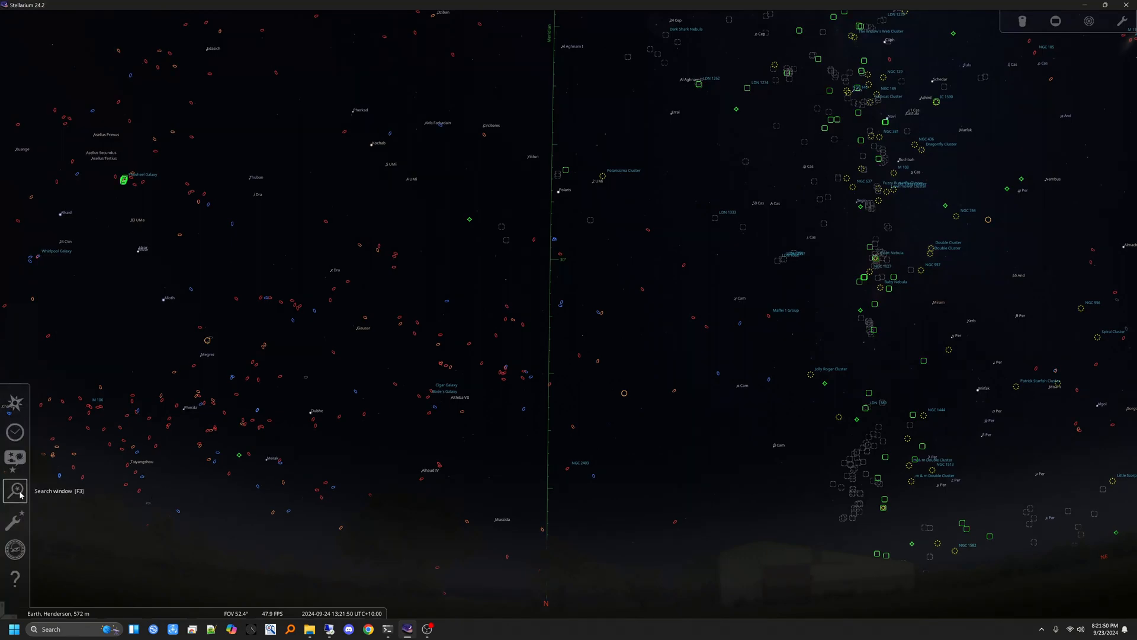
left_click(21, 494)
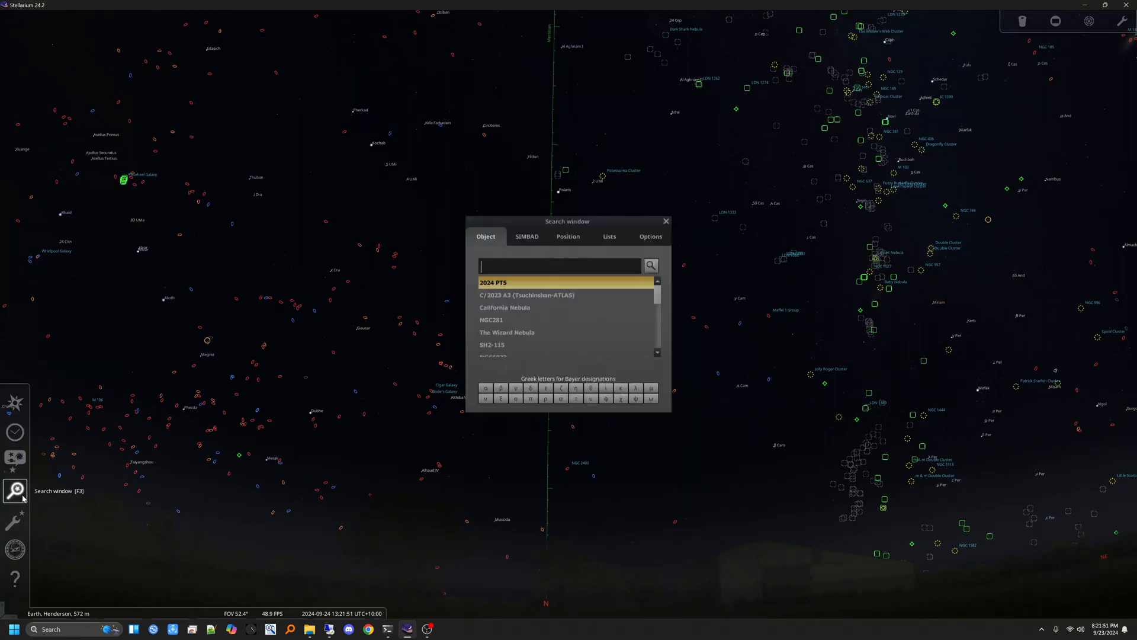
left_click(498, 296)
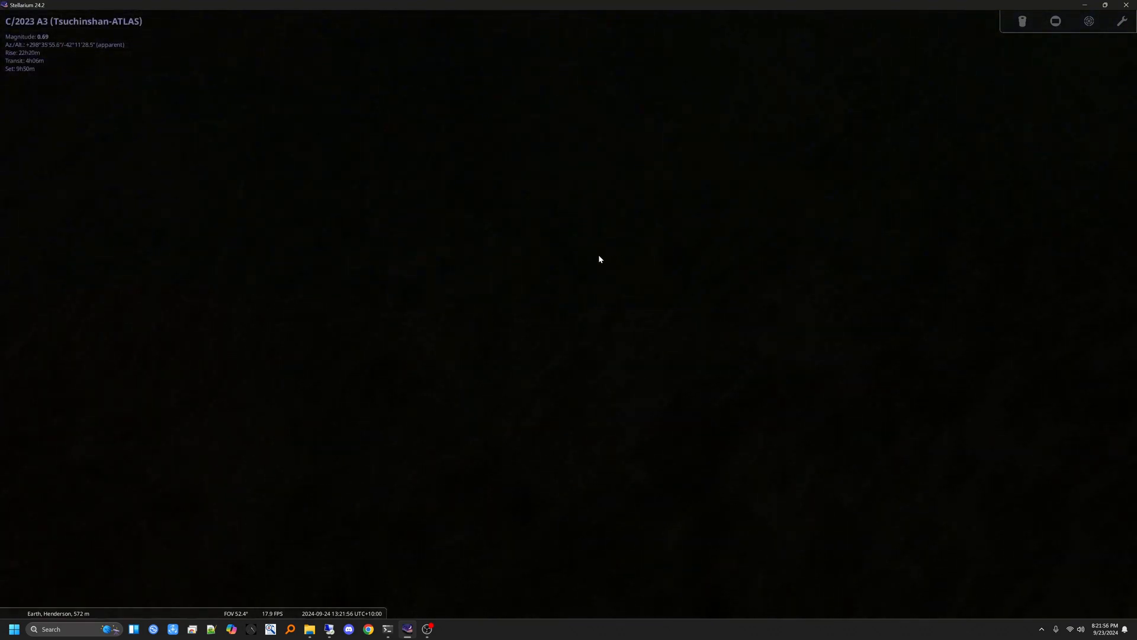
Step: Find 2024 PT5 through the object search and examine its position in the sky up close and at a wide field
left_click(15, 491)
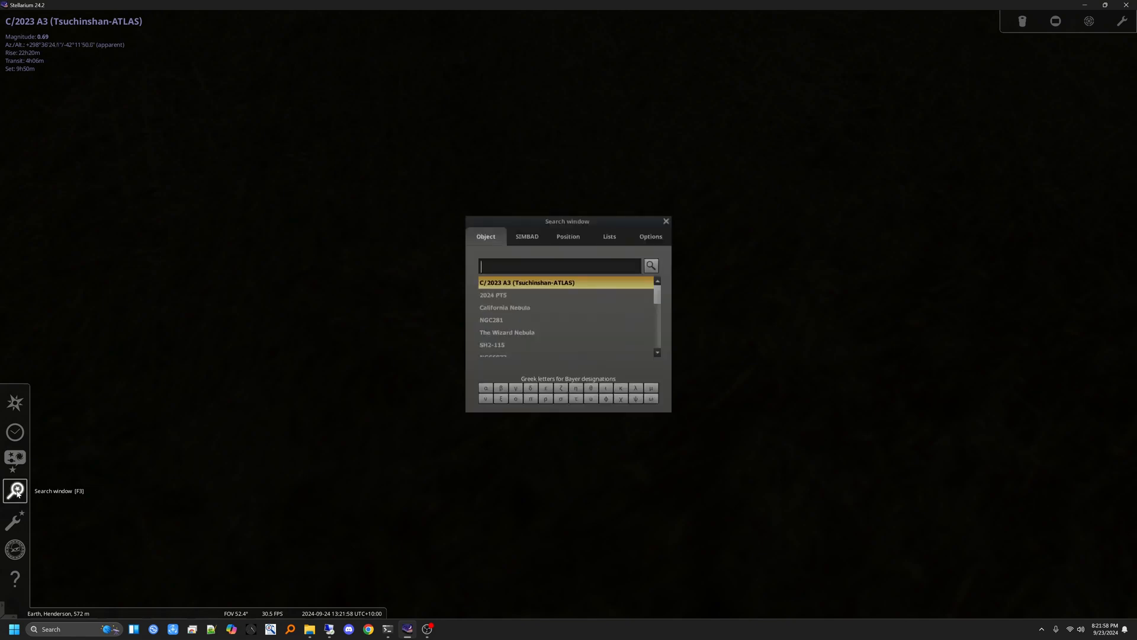
left_click(496, 297)
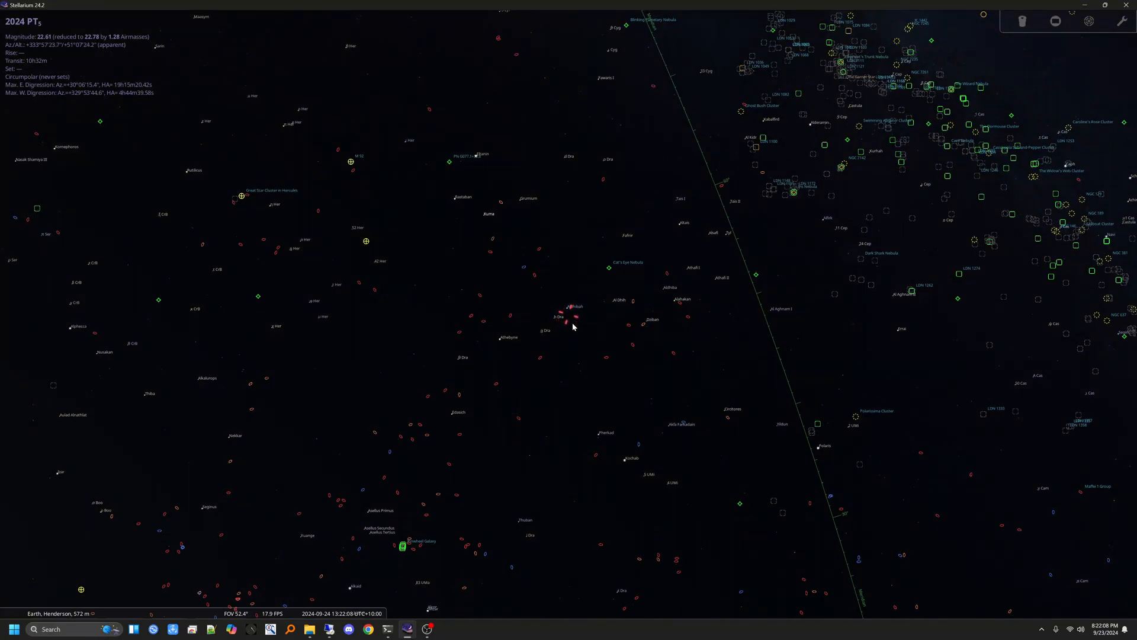
scroll(566, 323, "up", 5)
scroll(564, 321, "up", 10)
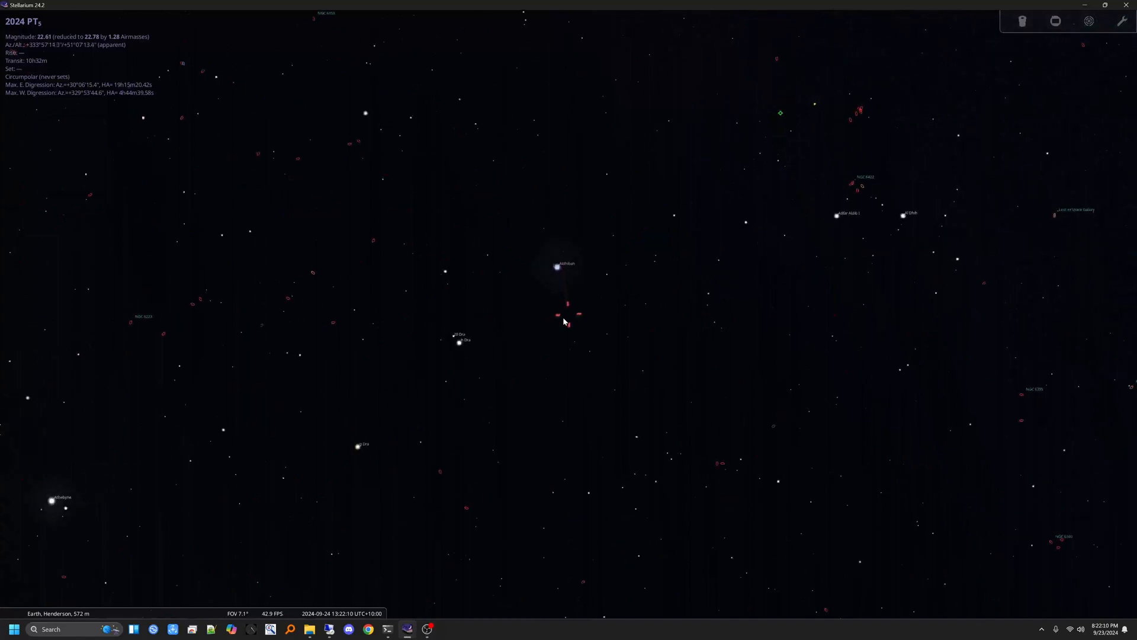
scroll(564, 322, "up", 3)
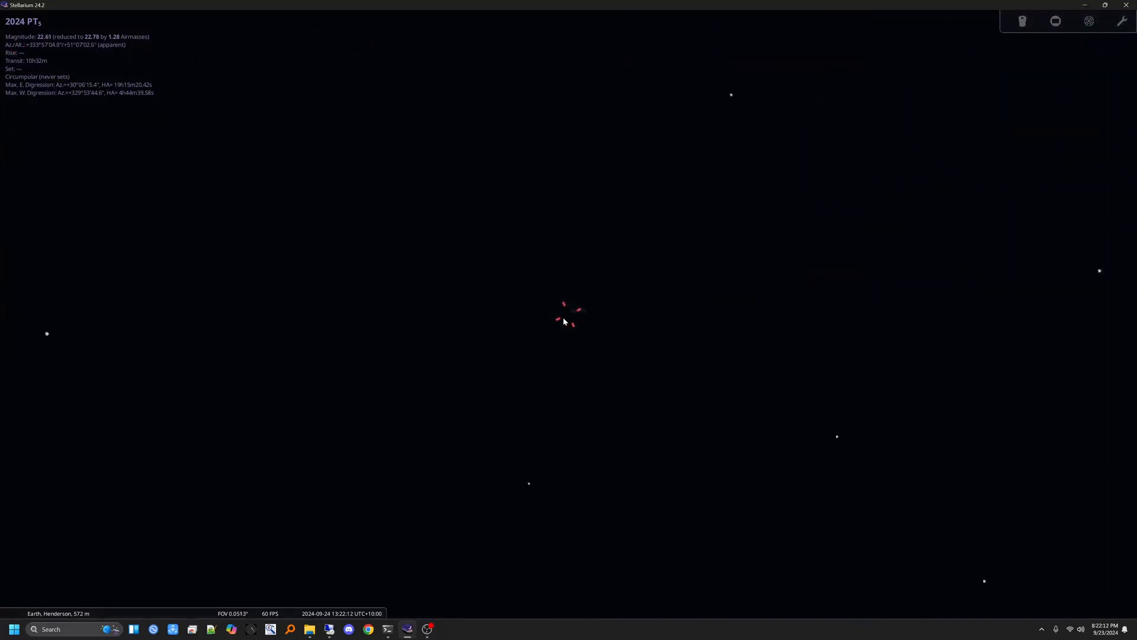
scroll(564, 322, "up", 4)
scroll(566, 320, "down", 3)
scroll(569, 323, "down", 6)
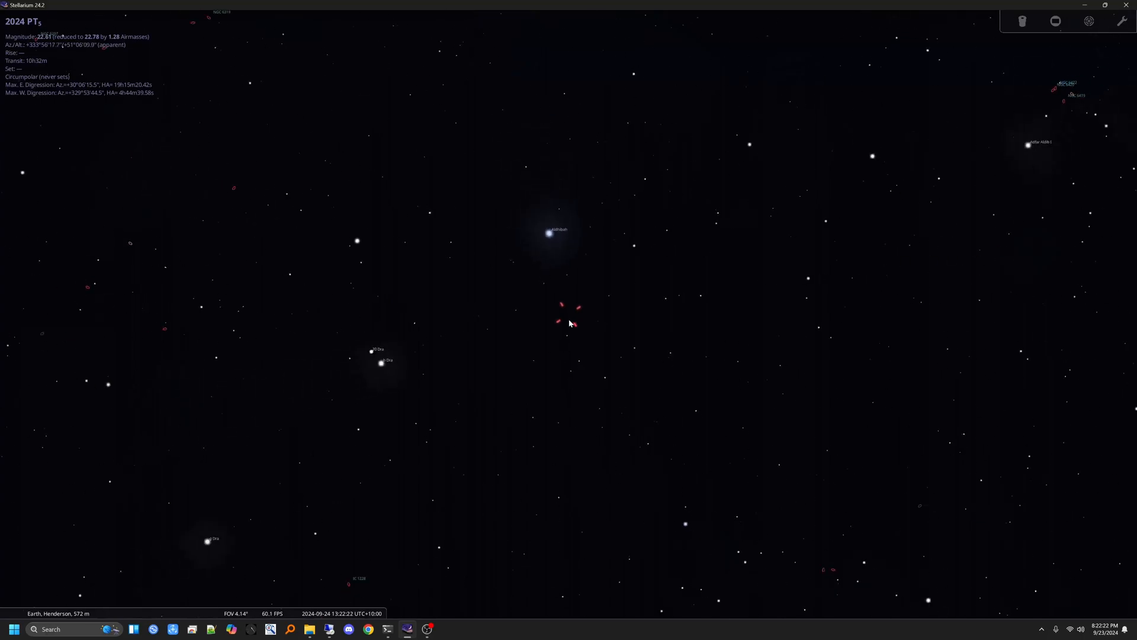
scroll(569, 323, "down", 8)
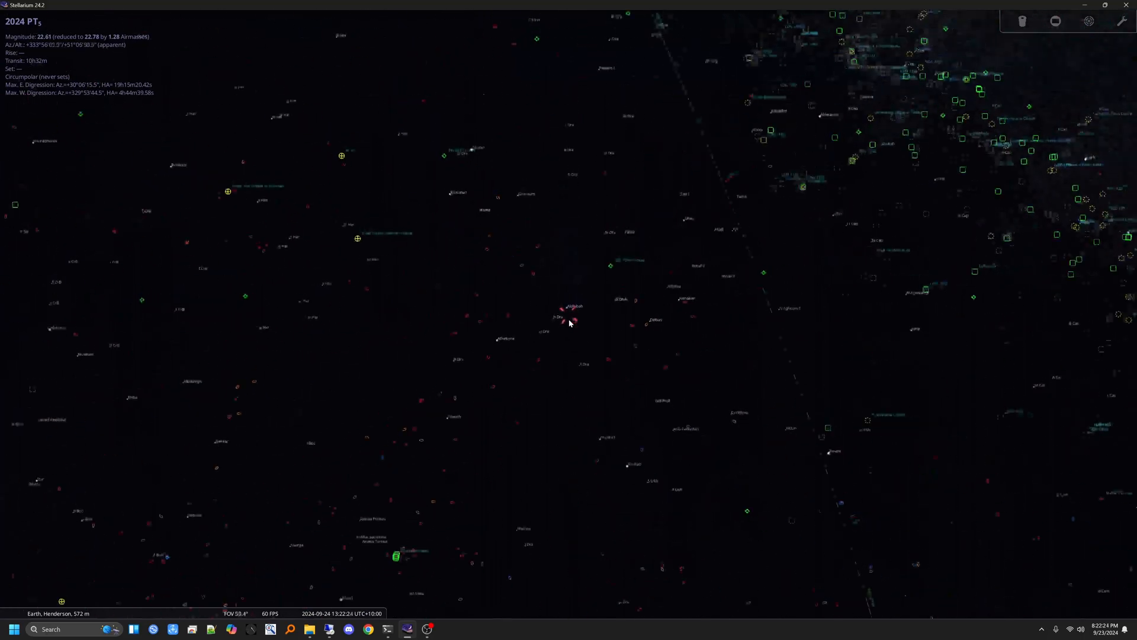
mouse_move(648, 525)
left_mouse_down()
mouse_move(556, 391)
mouse_move(552, 399)
left_mouse_up()
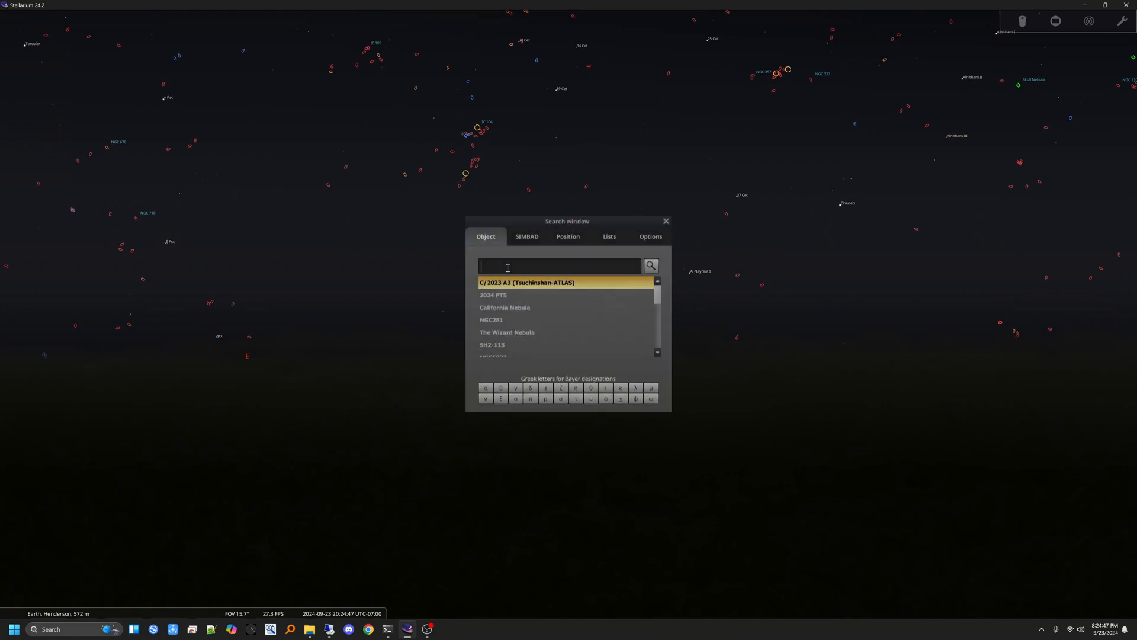
Step: Search the objects for C/2023 and go to comet C/2023 A3 (Tsuchinshan-ATLAS) in the sky view
type("C")
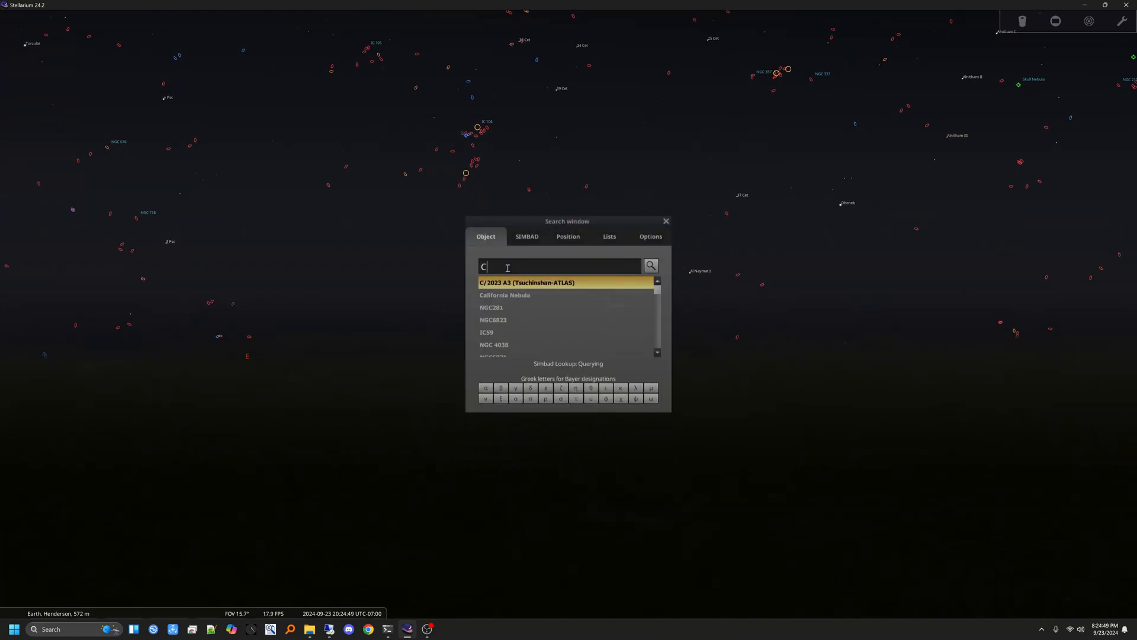
type("/2023")
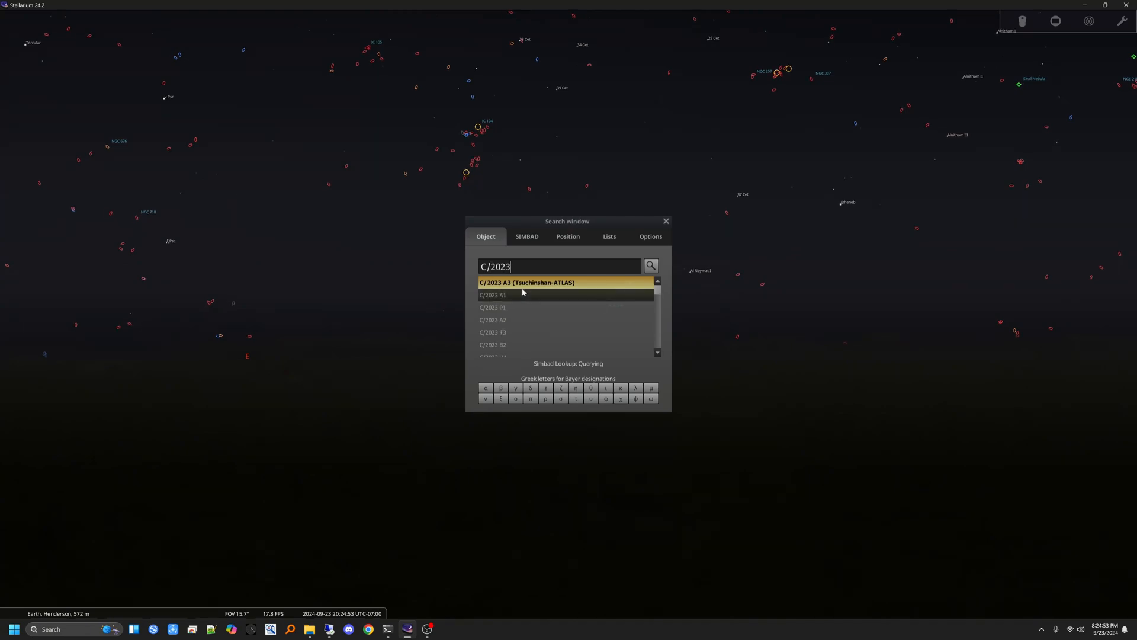
scroll(494, 324, "down", 1)
scroll(495, 324, "down", 5)
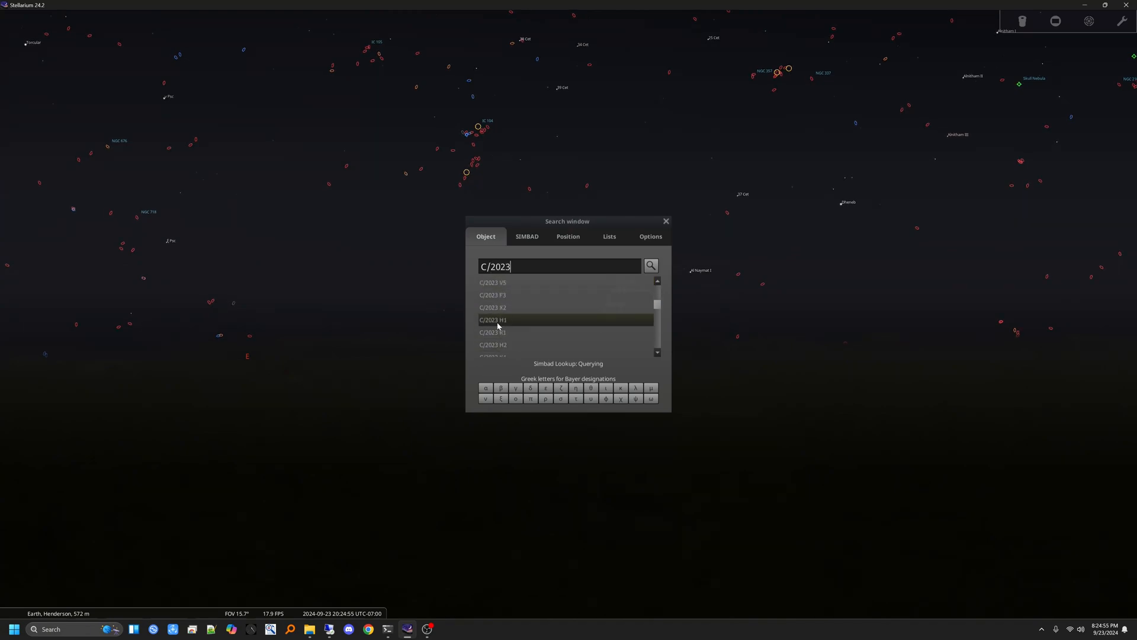
scroll(497, 324, "up", 6)
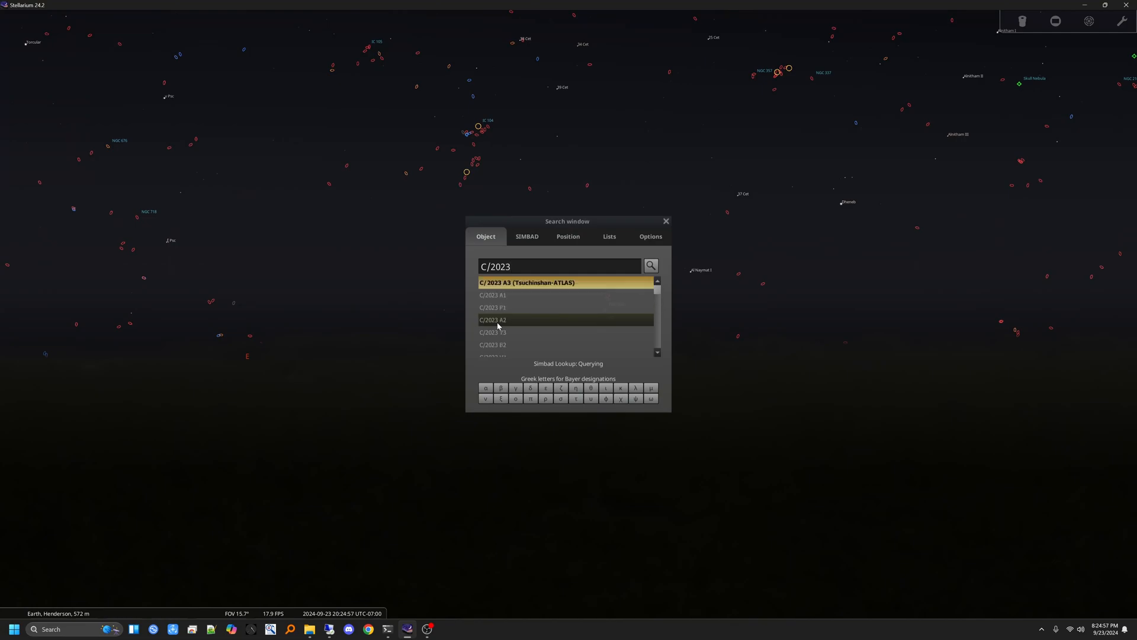
left_click(510, 285)
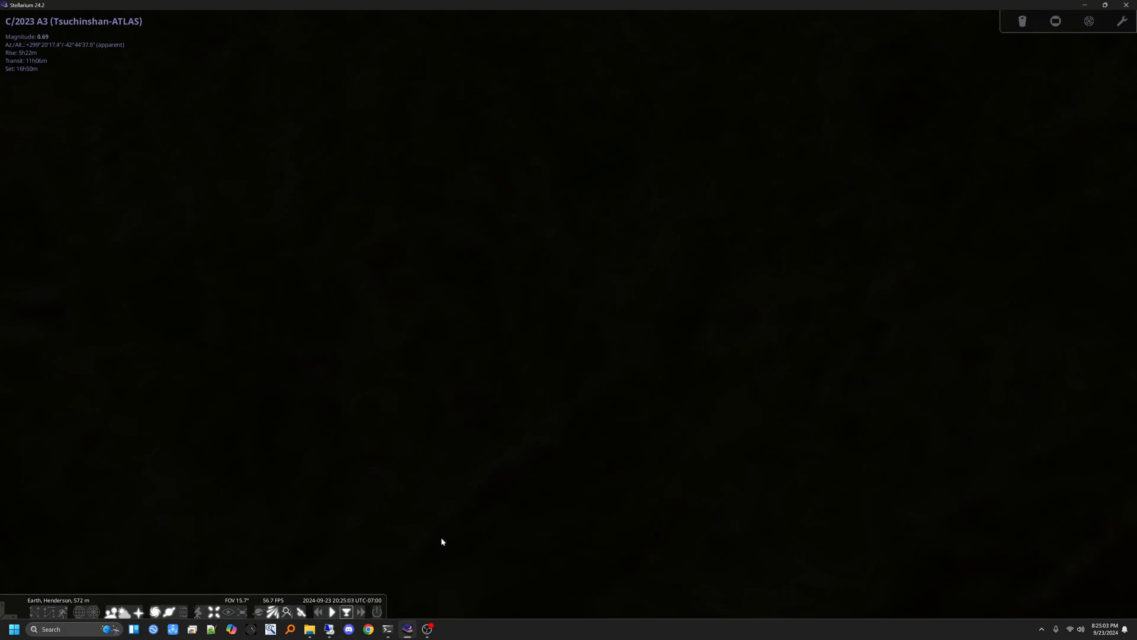
Step: Speed up time to about 05:31 on 2024-09-24, with the comet above the horizon, and restore the normal time rate
scroll(441, 538, "down", 1)
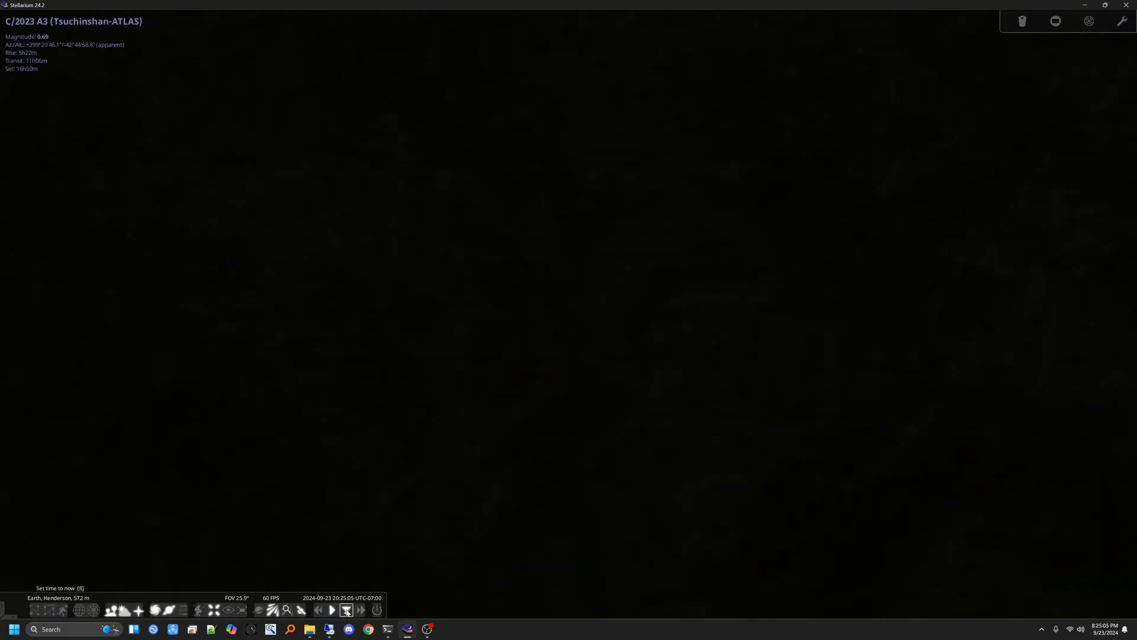
left_click(361, 611)
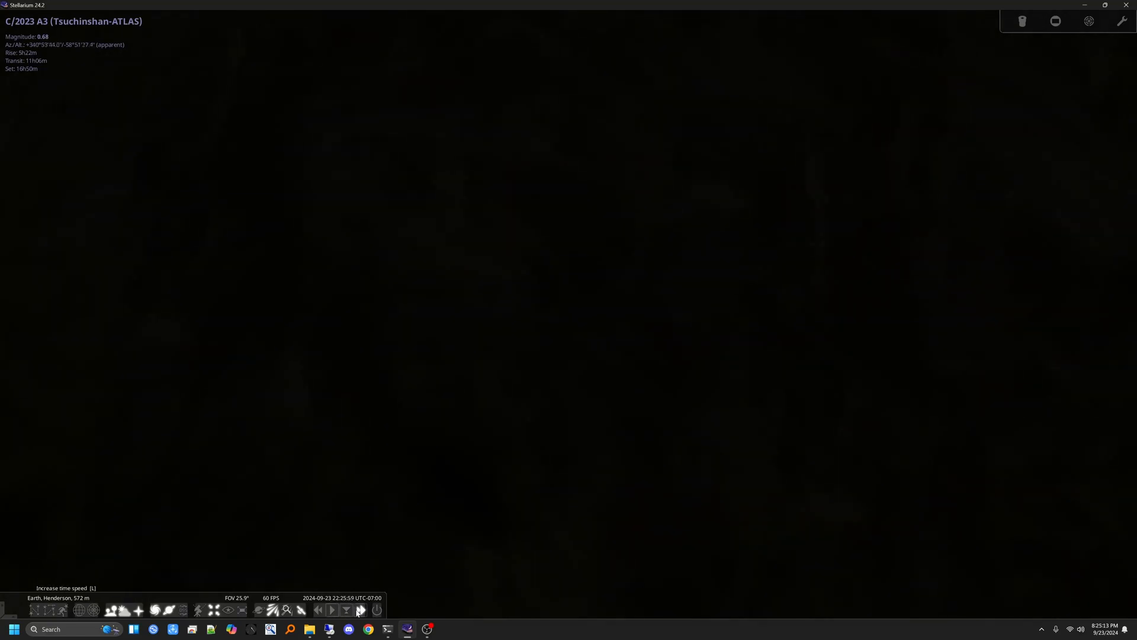
left_click(358, 610)
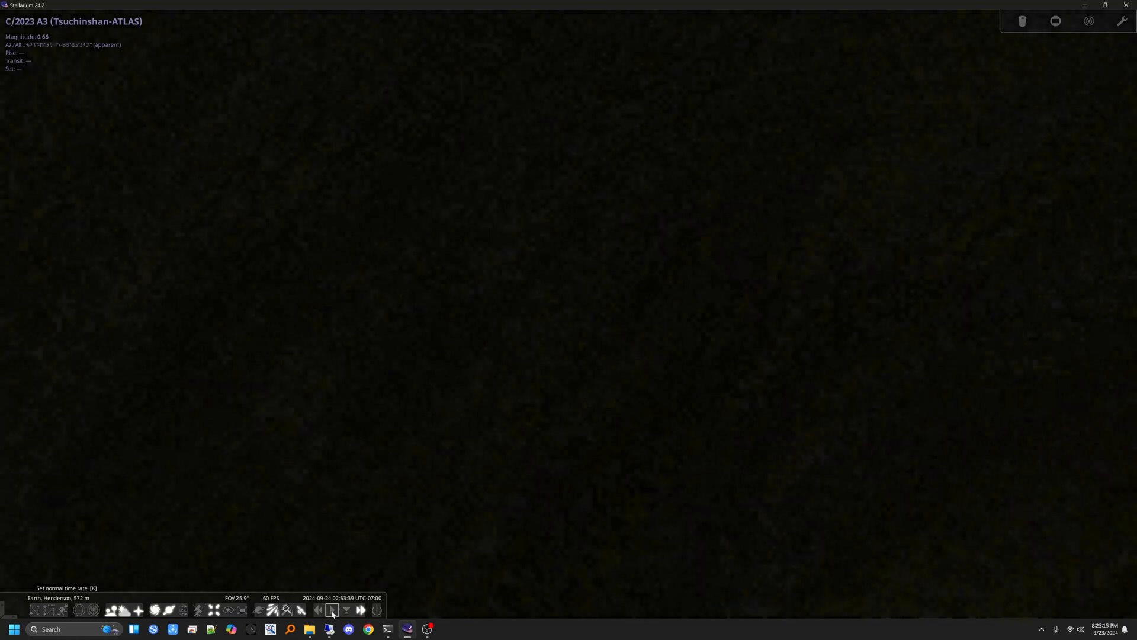
left_click(333, 610)
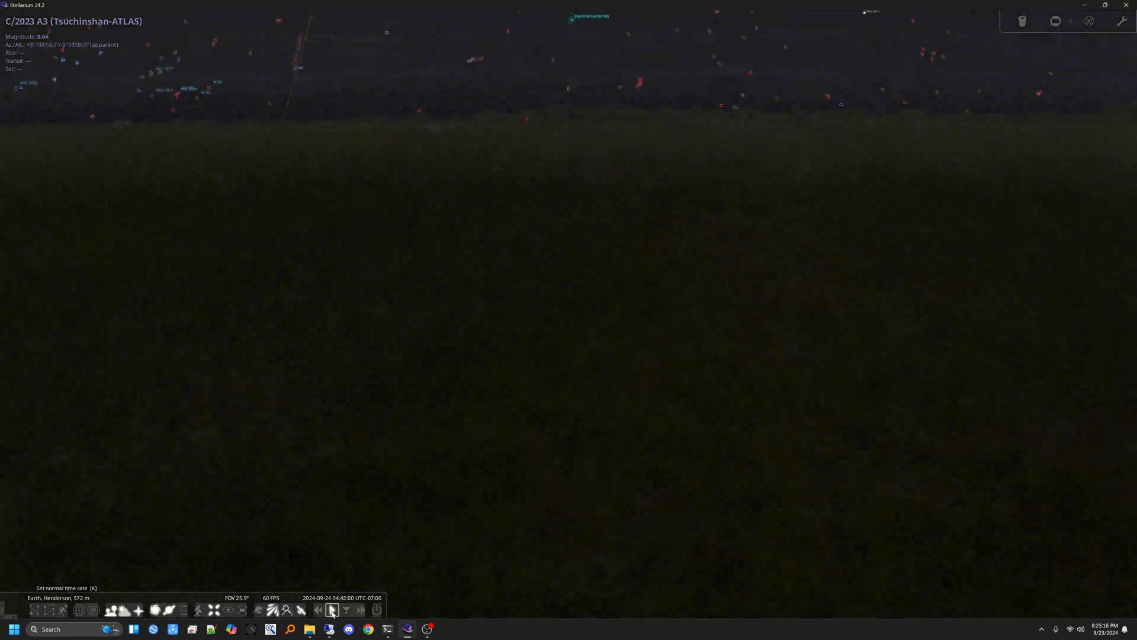
left_click(361, 611)
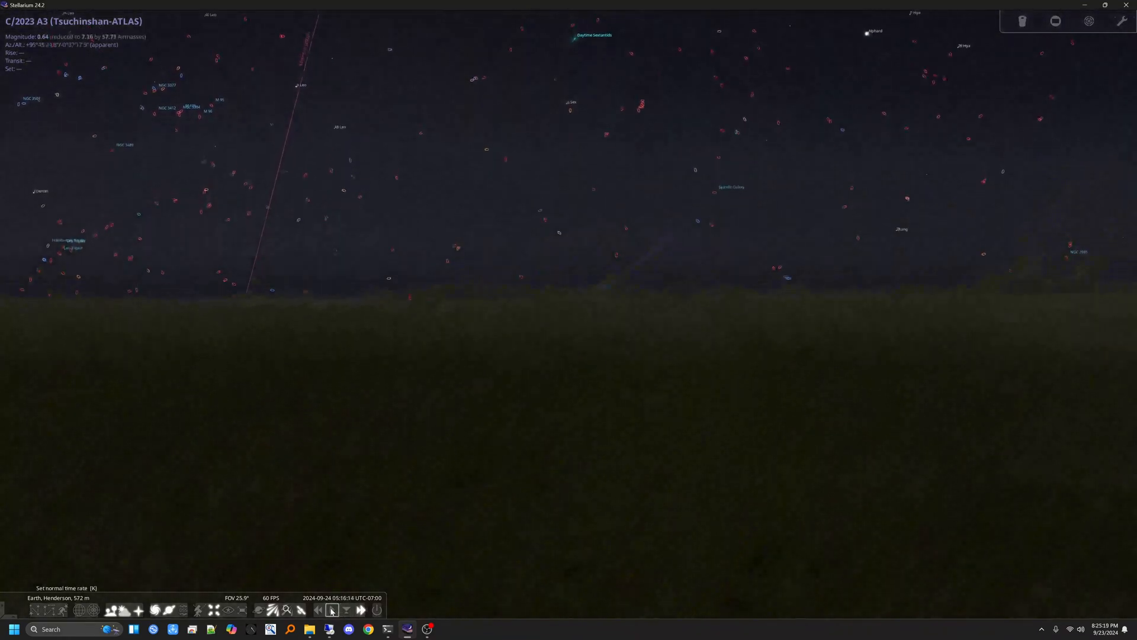
left_click(332, 610)
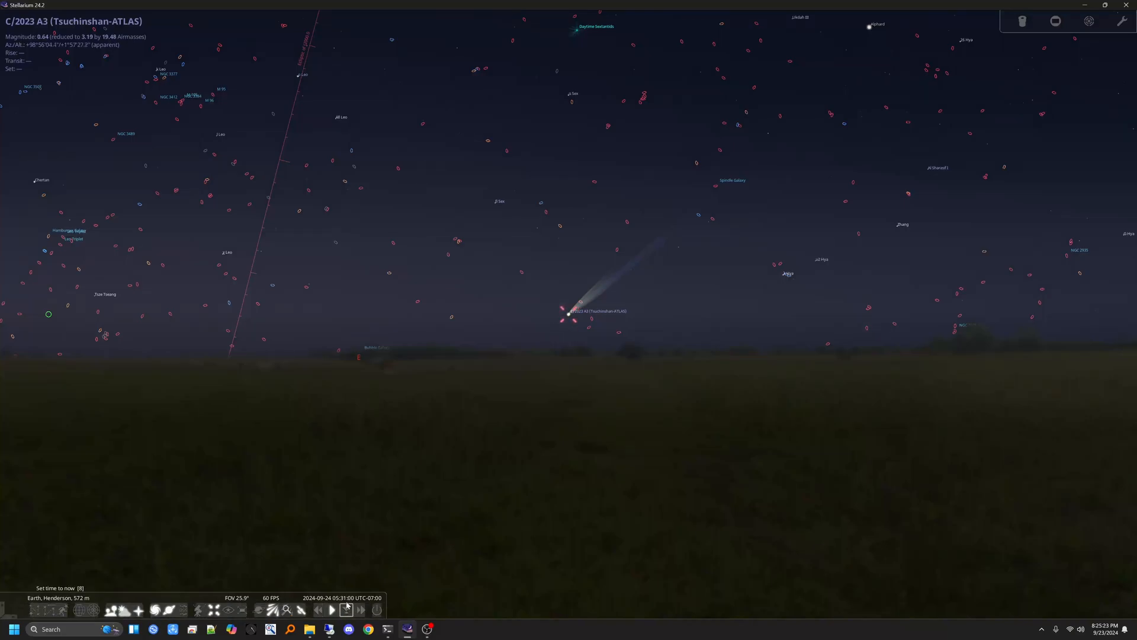
Step: Overlay the 2600MM/MC sensor frame with the SV70T telescope and shift the sky so the frame covers the comet and its tail
scroll(568, 320, "up", 5)
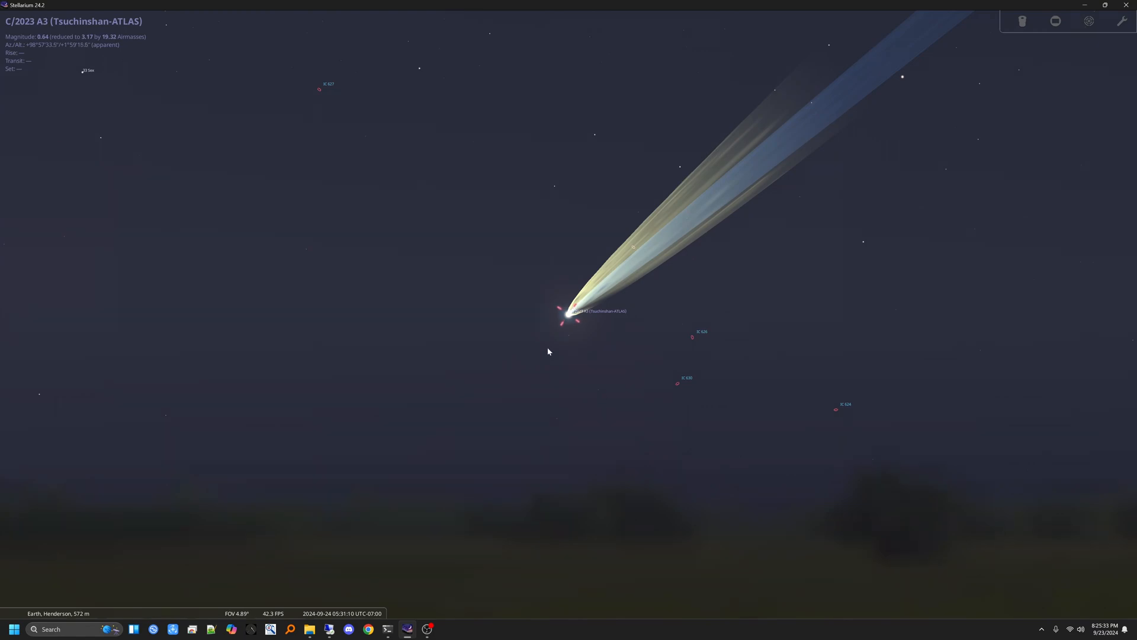
scroll(577, 332, "down", 3)
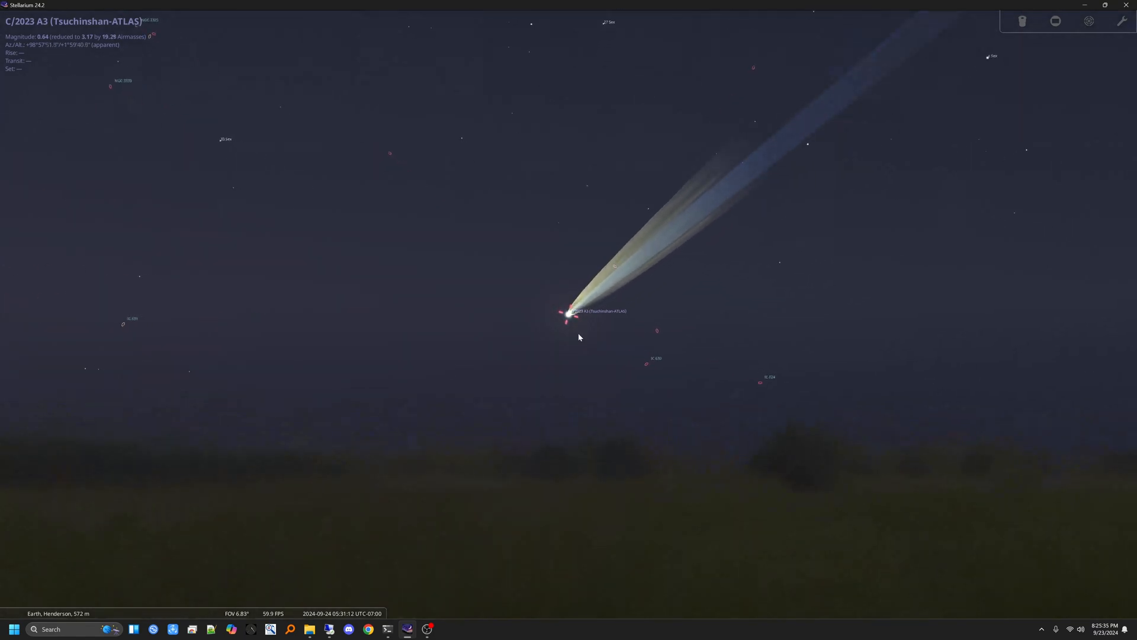
left_click(1056, 20)
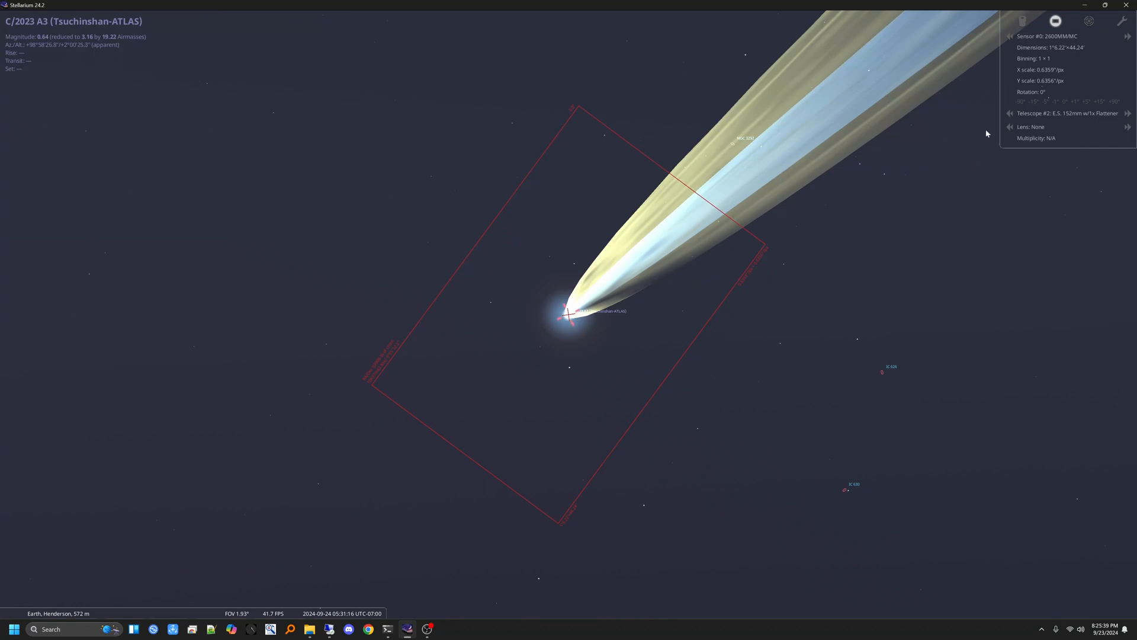
left_click(1010, 113)
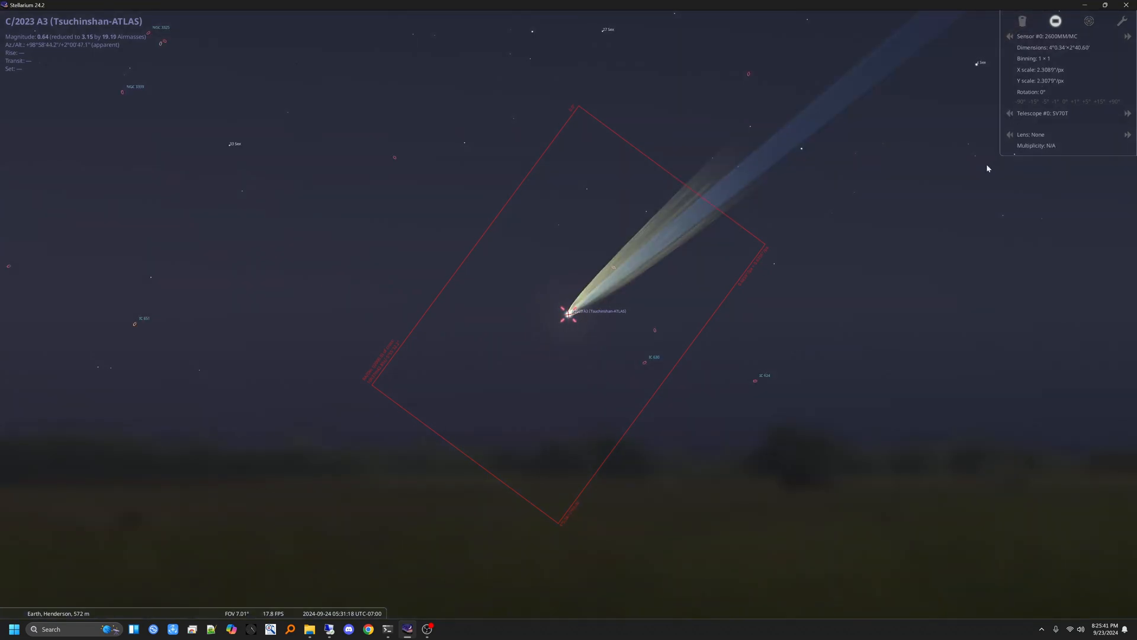
left_click_drag(538, 358, 477, 410)
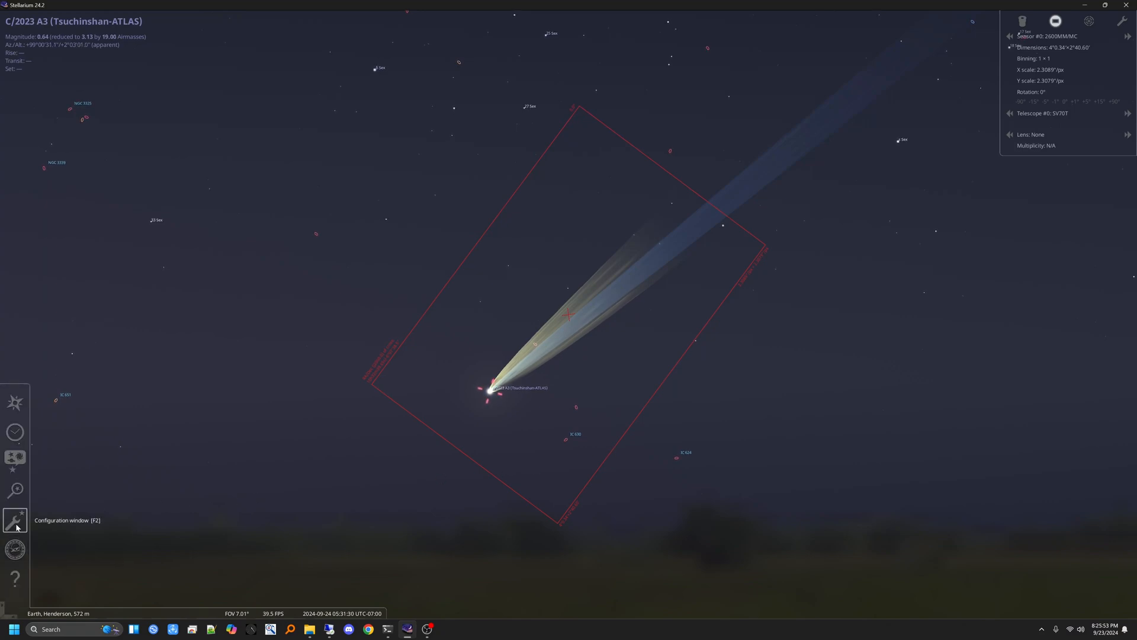
Step: Open the Solar System Editor's MPC orbital elements import, look through the asteroid source lists and choose comets as the type
left_click(15, 526)
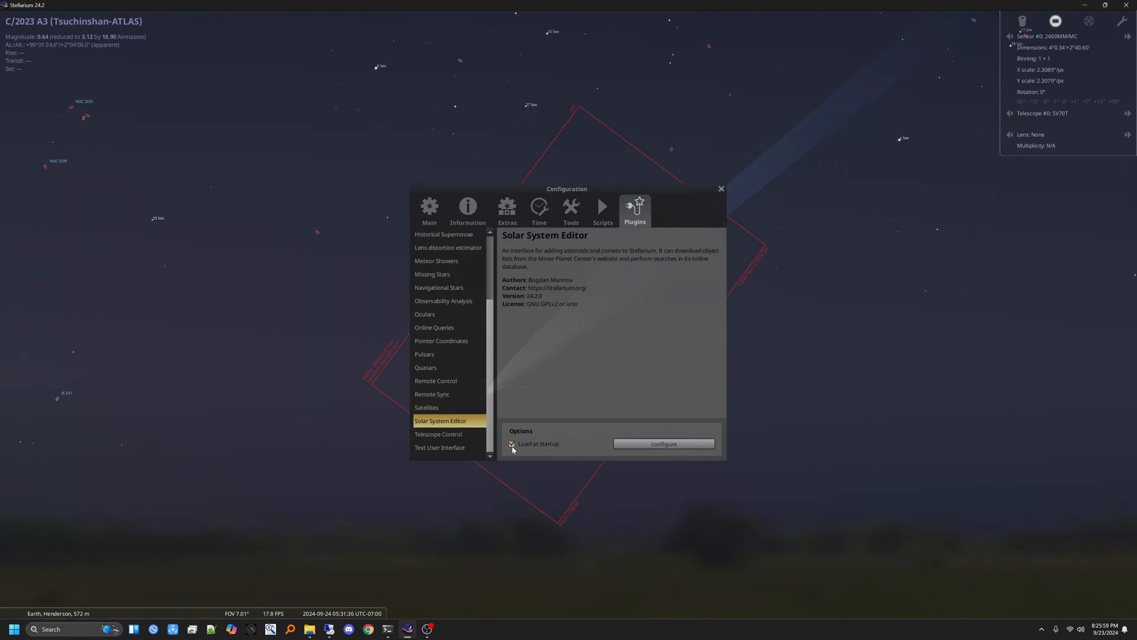
left_click(655, 443)
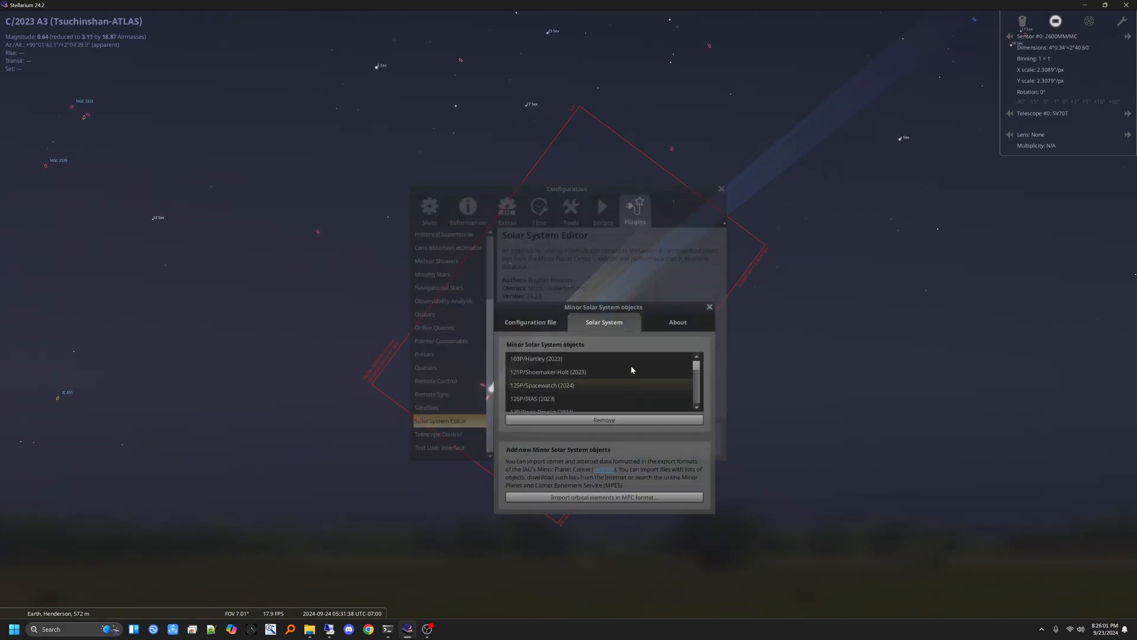
left_click(584, 498)
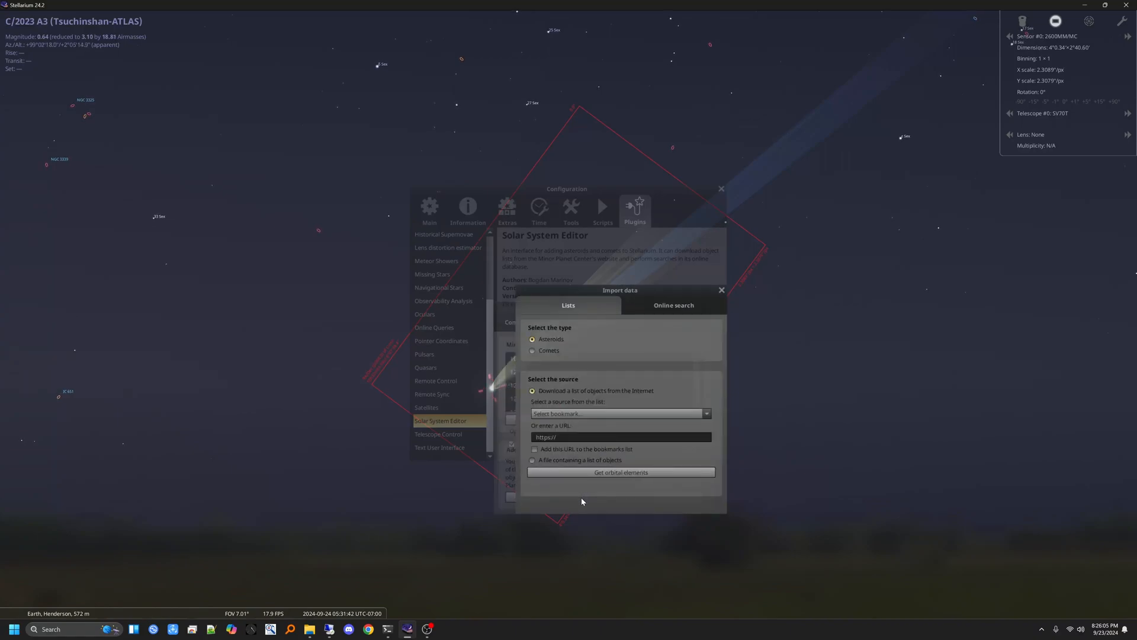
left_click(704, 413)
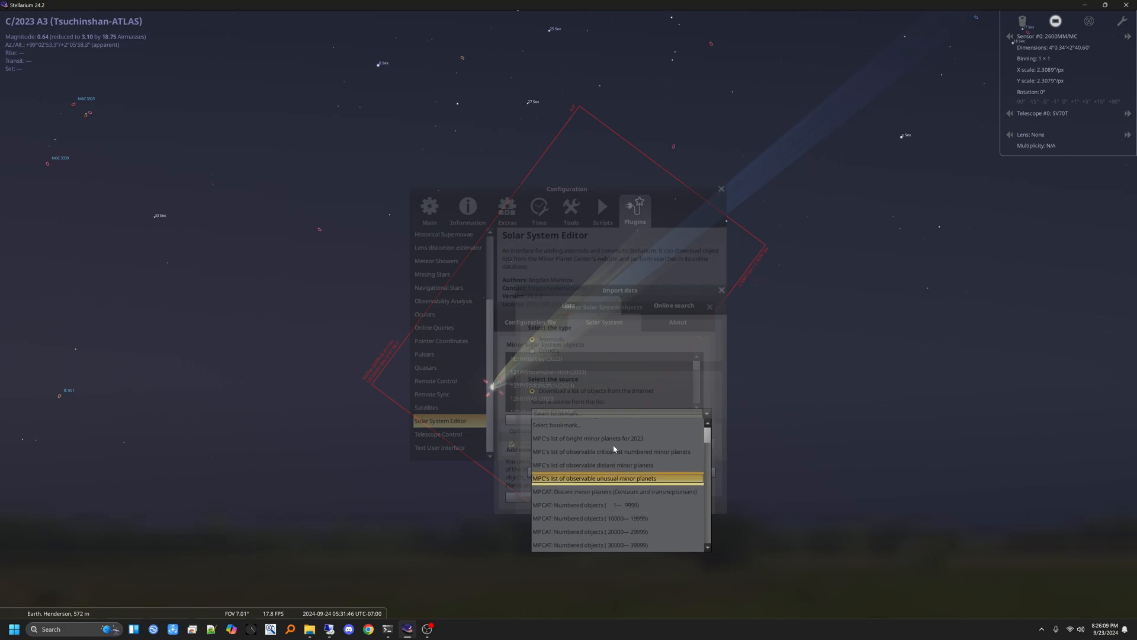
left_click(698, 384)
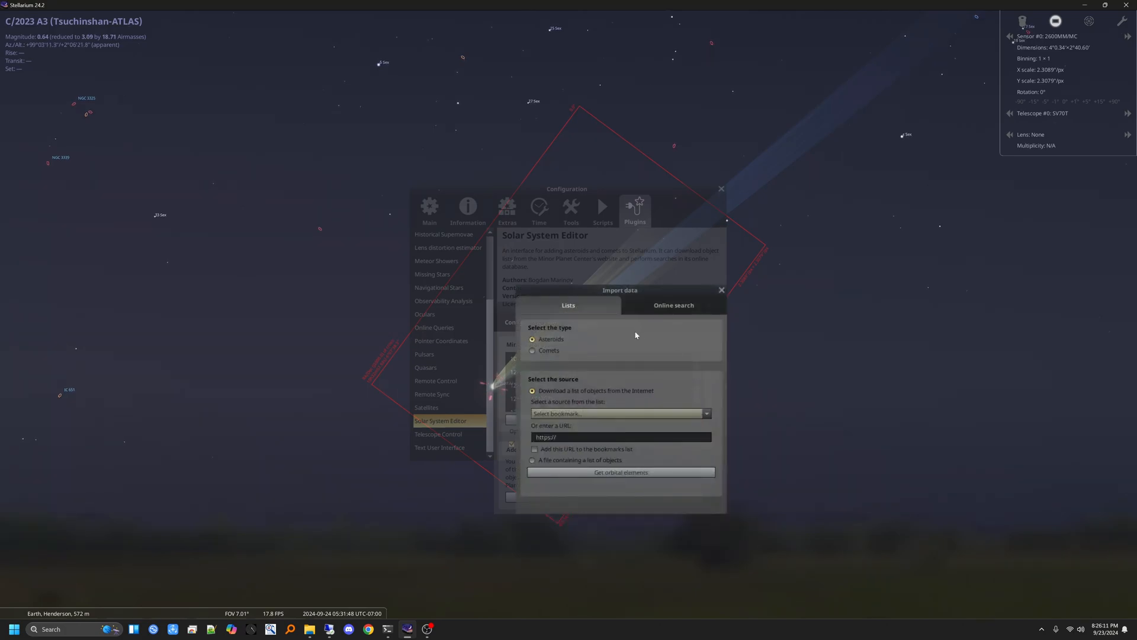
left_click(532, 350)
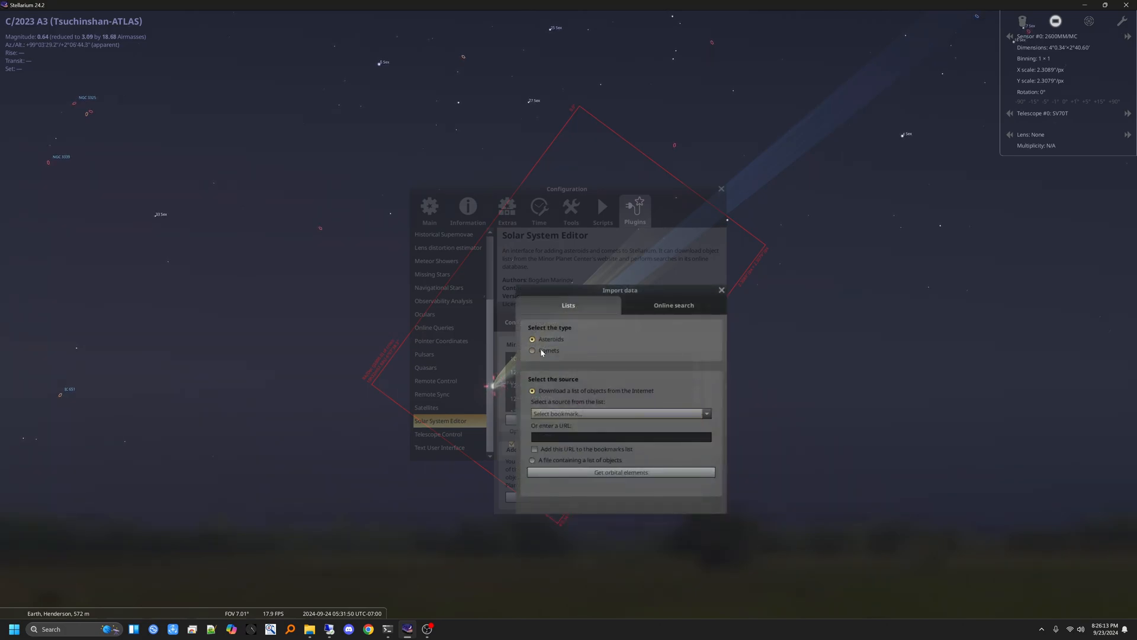